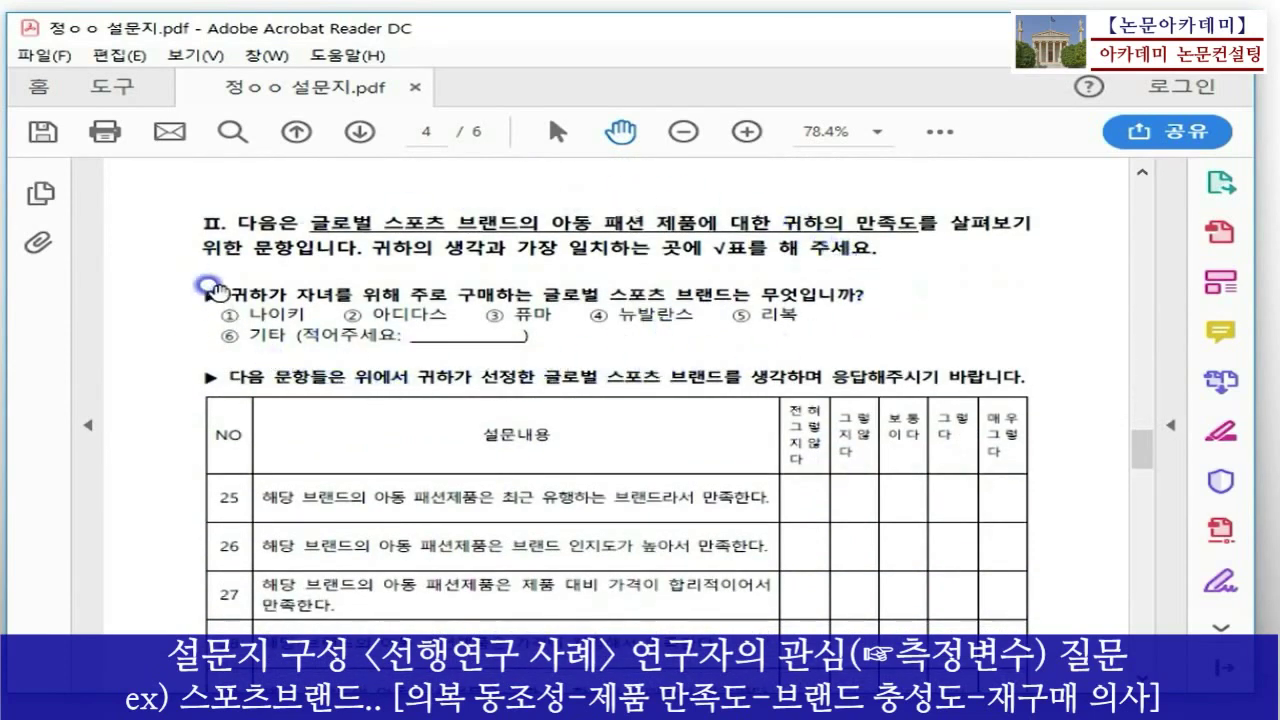
# Review the questionnaire from the section II brand satisfaction items through the section VI demographic questions on page 6
pyautogui.scroll(-5, 880, 315)
pyautogui.scroll(-4, 870, 330)
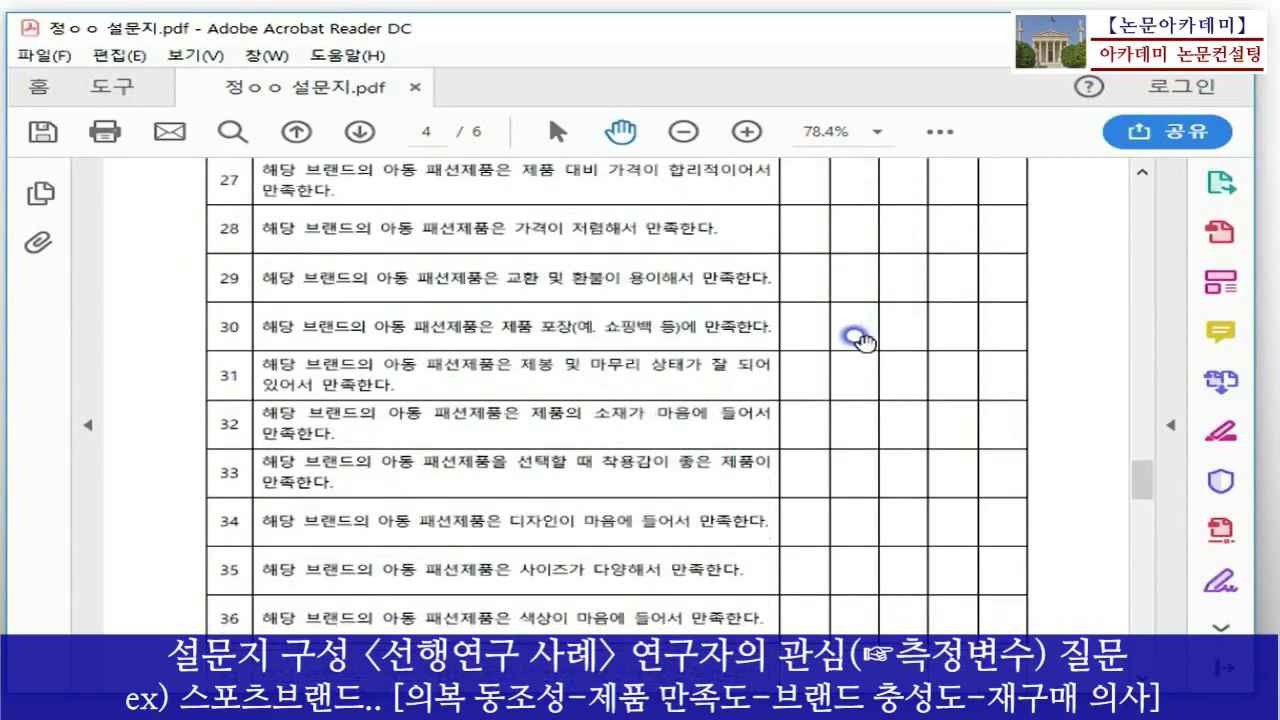
pyautogui.scroll(-12, 750, 400)
pyautogui.scroll(-12, 775, 352)
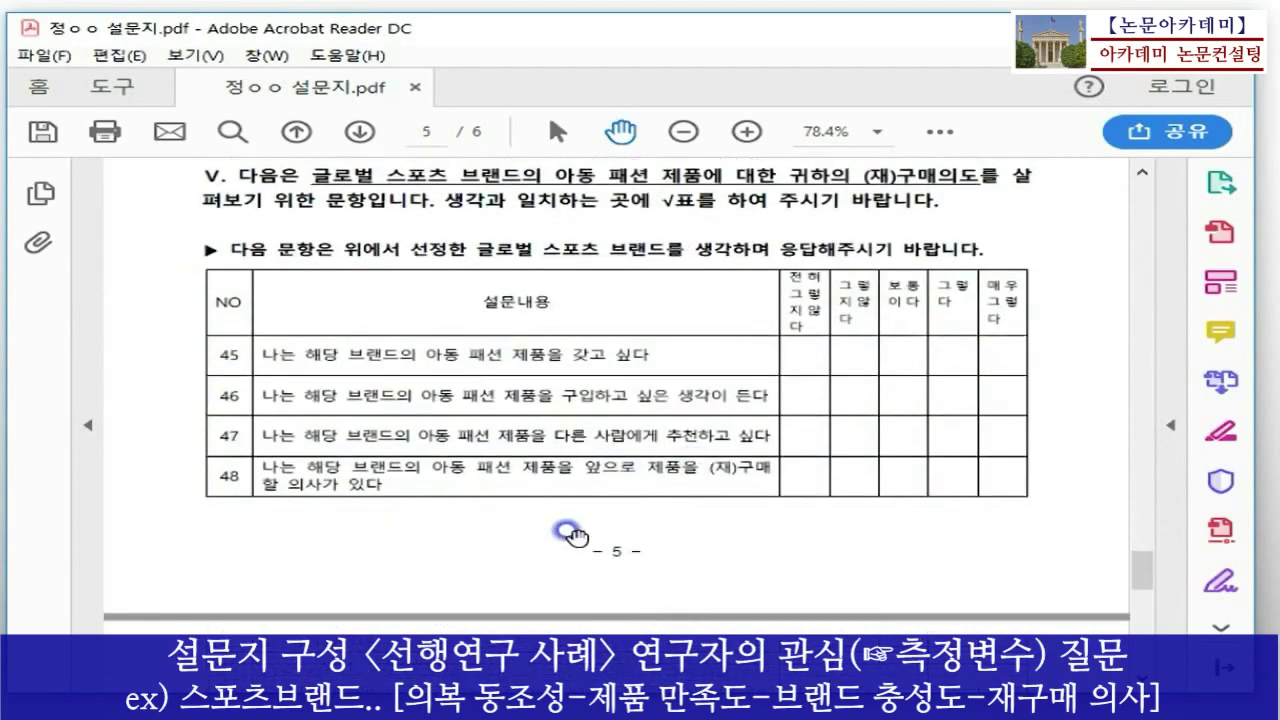
pyautogui.scroll(-1, 568, 532)
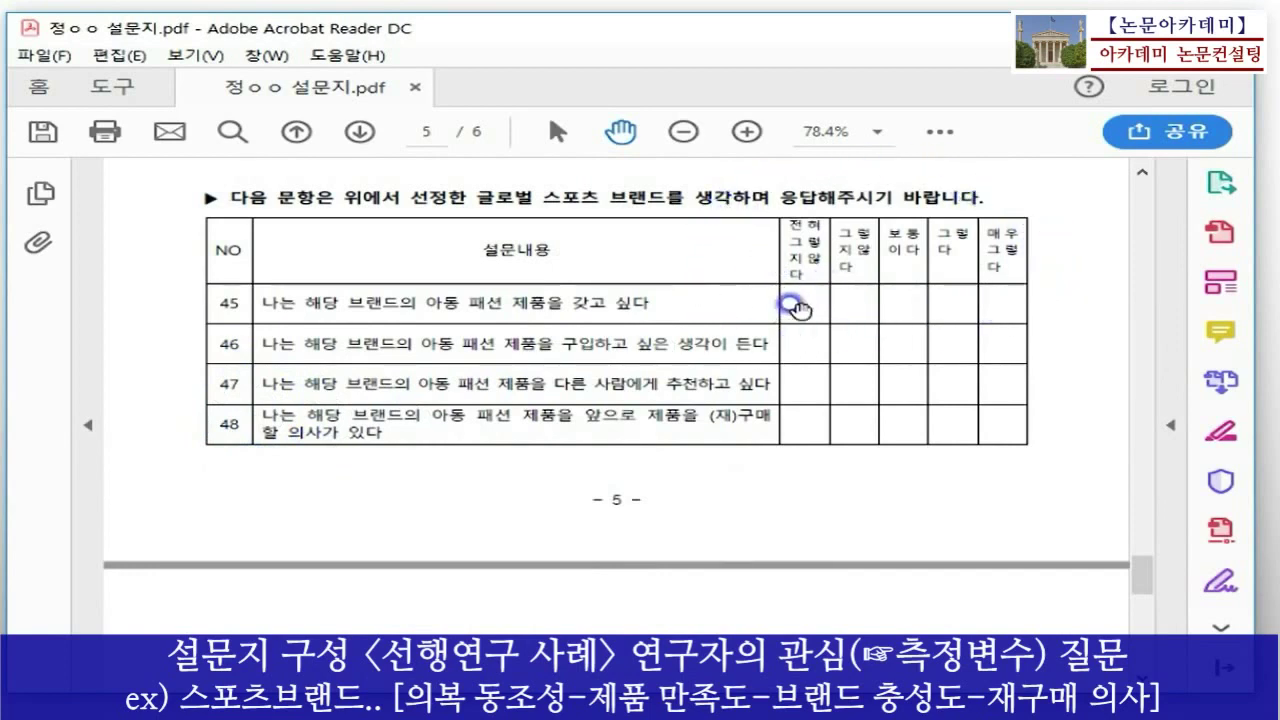
pyautogui.scroll(-5, 872, 404)
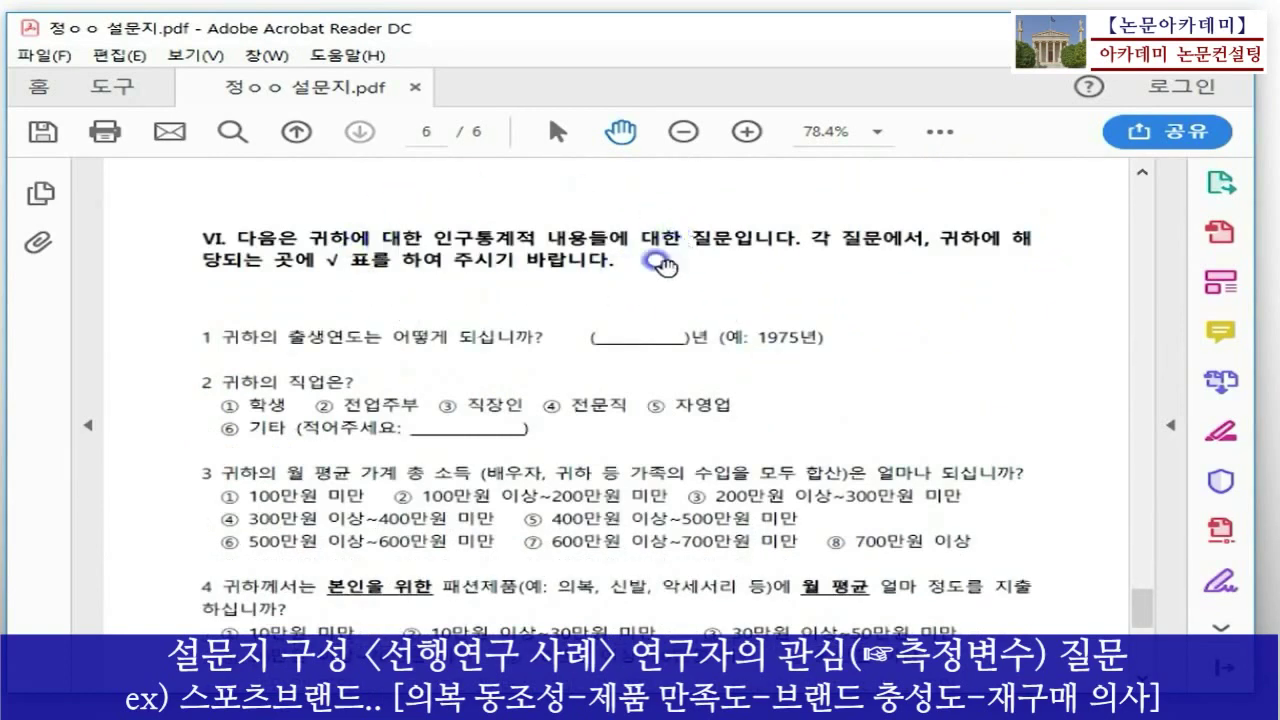
pyautogui.scroll(-2, 640, 270)
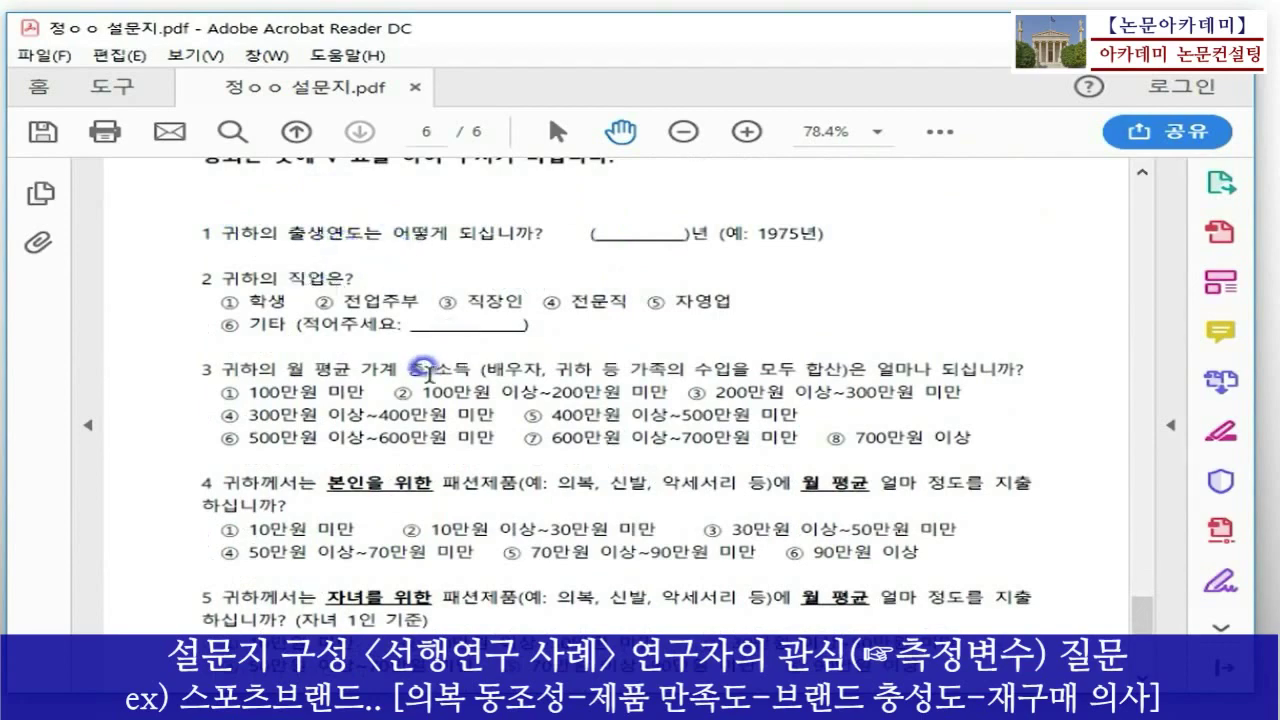
pyautogui.scroll(-3, 423, 366)
pyautogui.scroll(-3, 585, 335)
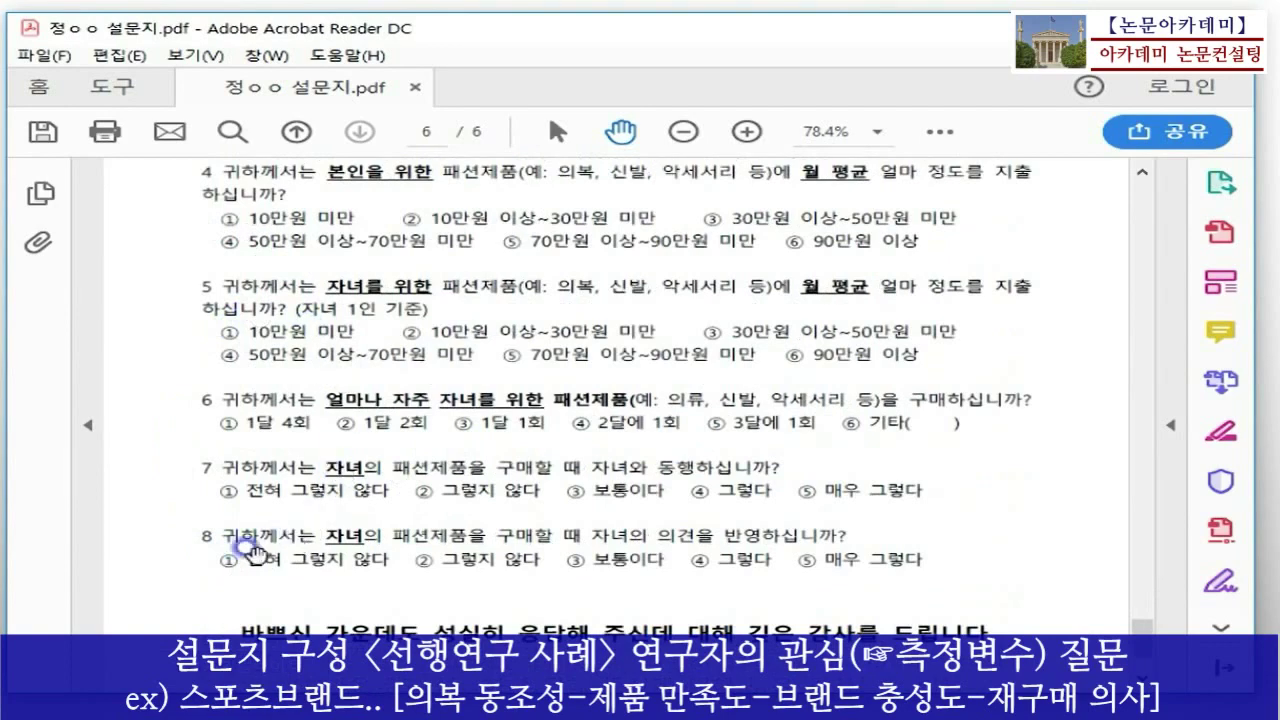
pyautogui.scroll(1, 553, 410)
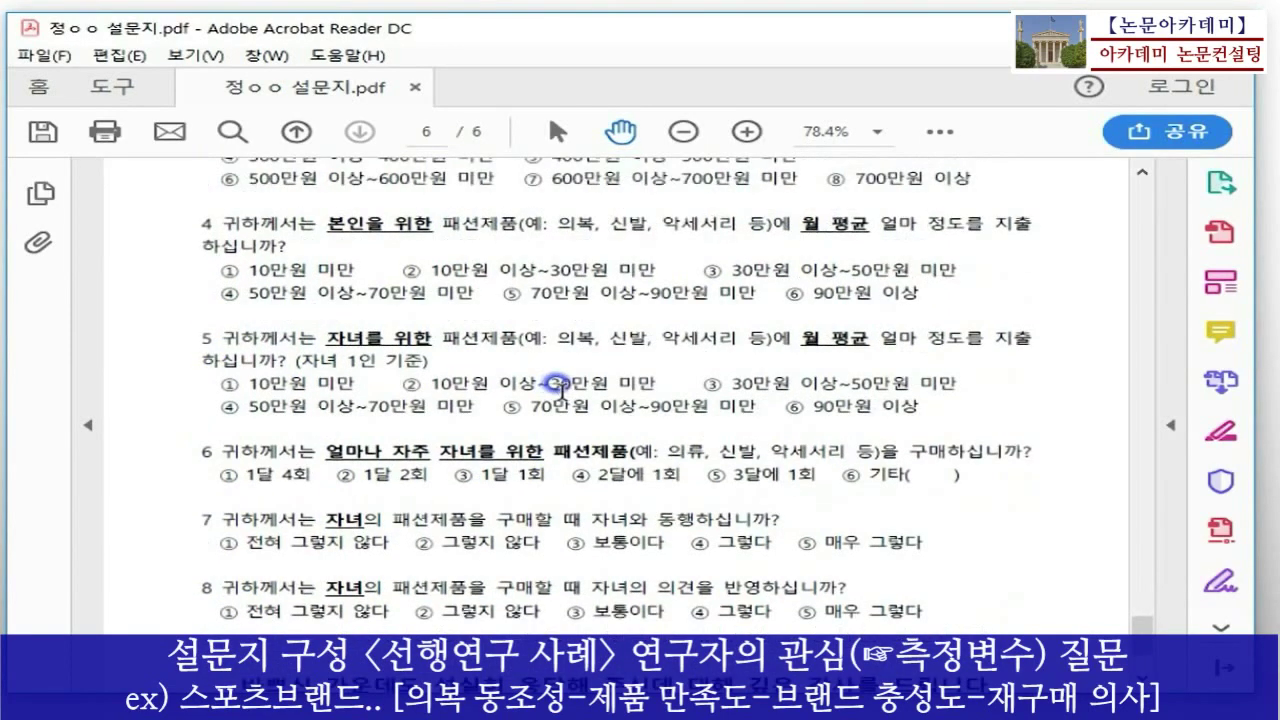
# Go back through the questionnaire to page 1 and review the preliminary questions starting at SQ1
pyautogui.scroll(15, 558, 385)
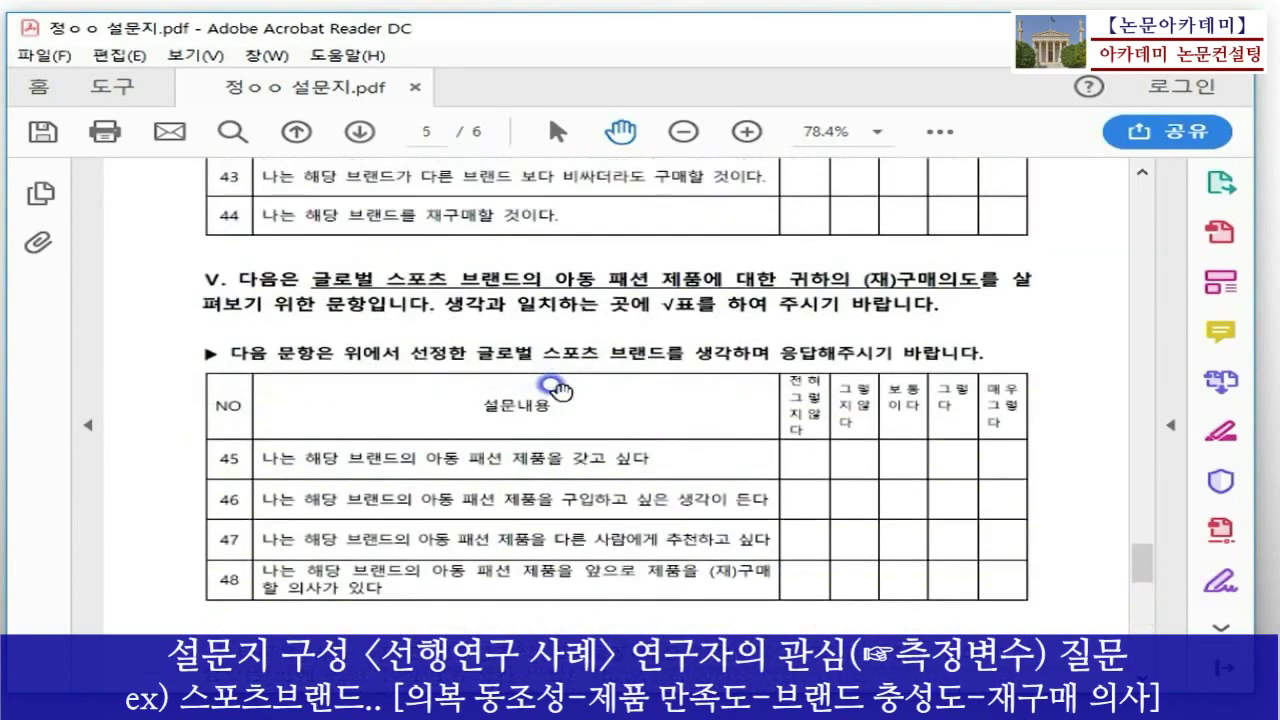
pyautogui.scroll(3, 560, 390)
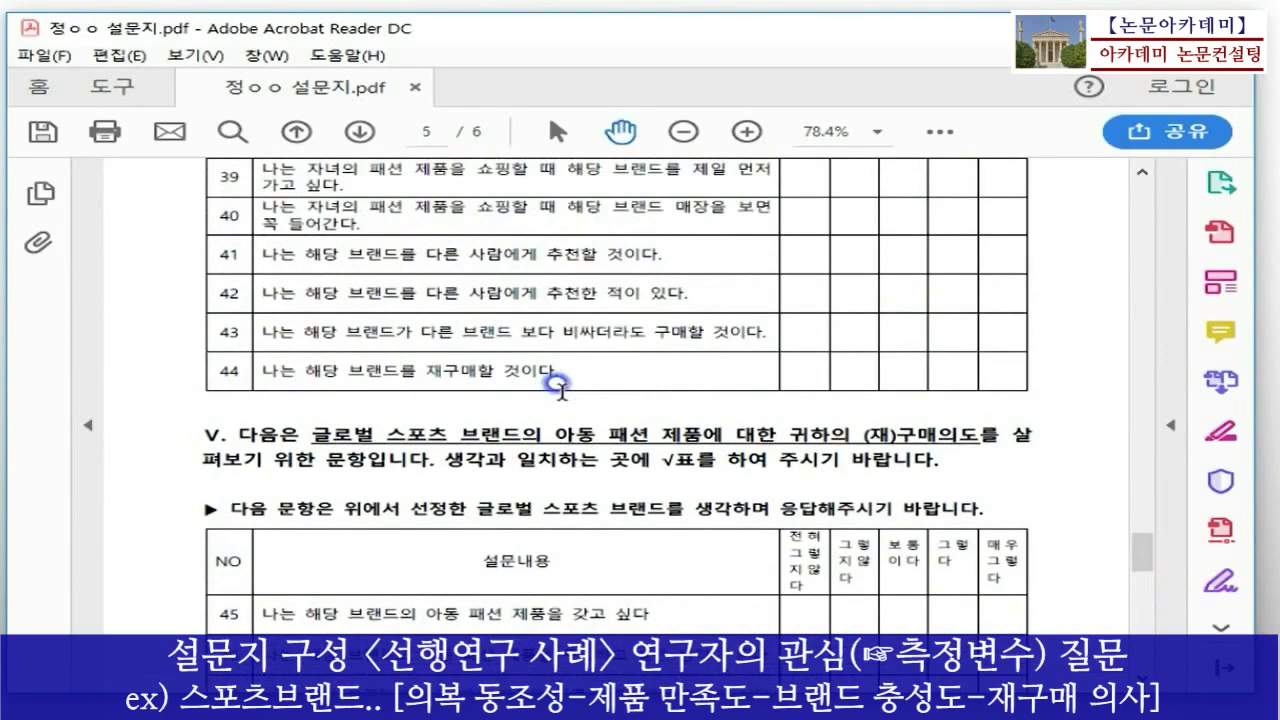
pyautogui.scroll(20, 557, 383)
pyautogui.scroll(20, 560, 388)
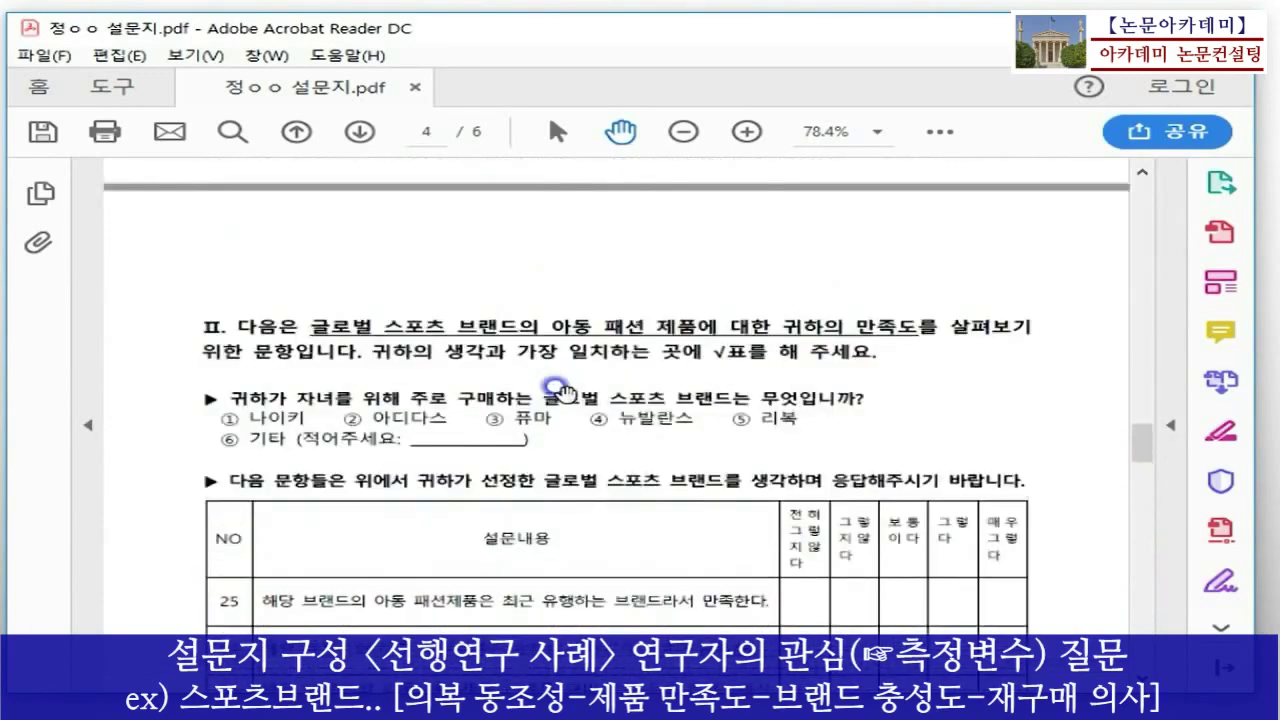
pyautogui.scroll(20, 562, 393)
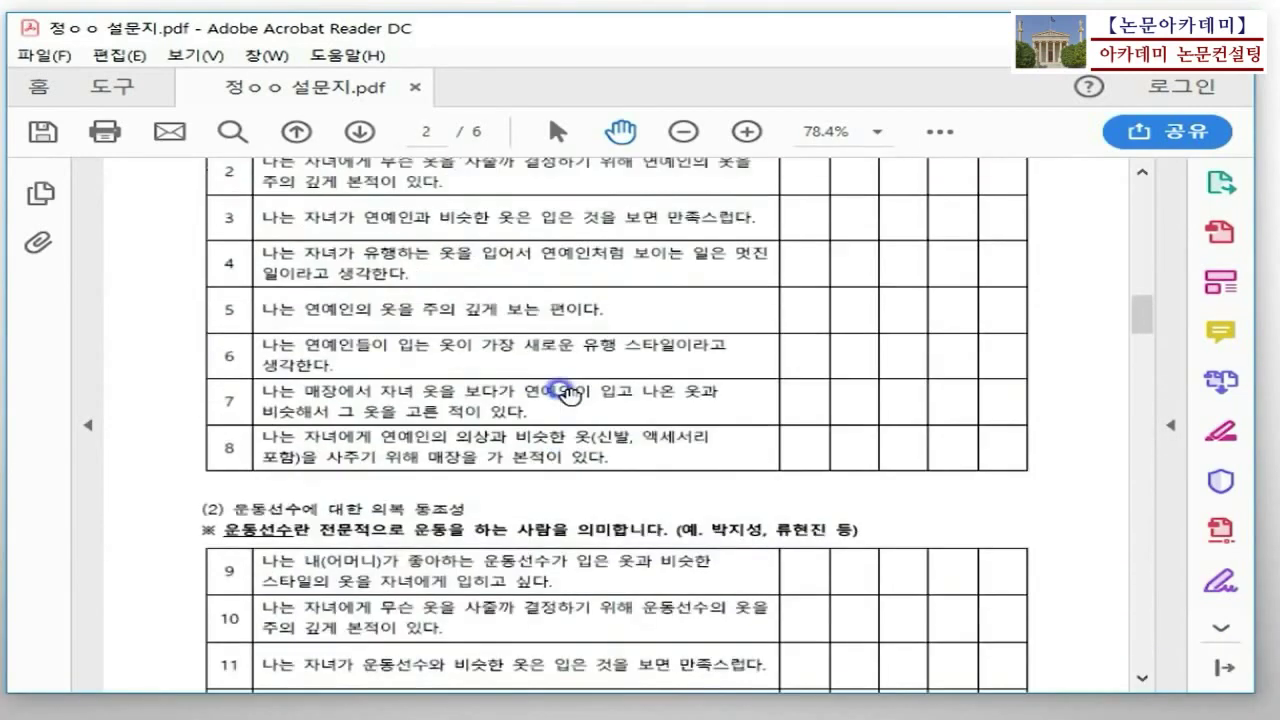
pyautogui.scroll(10, 566, 393)
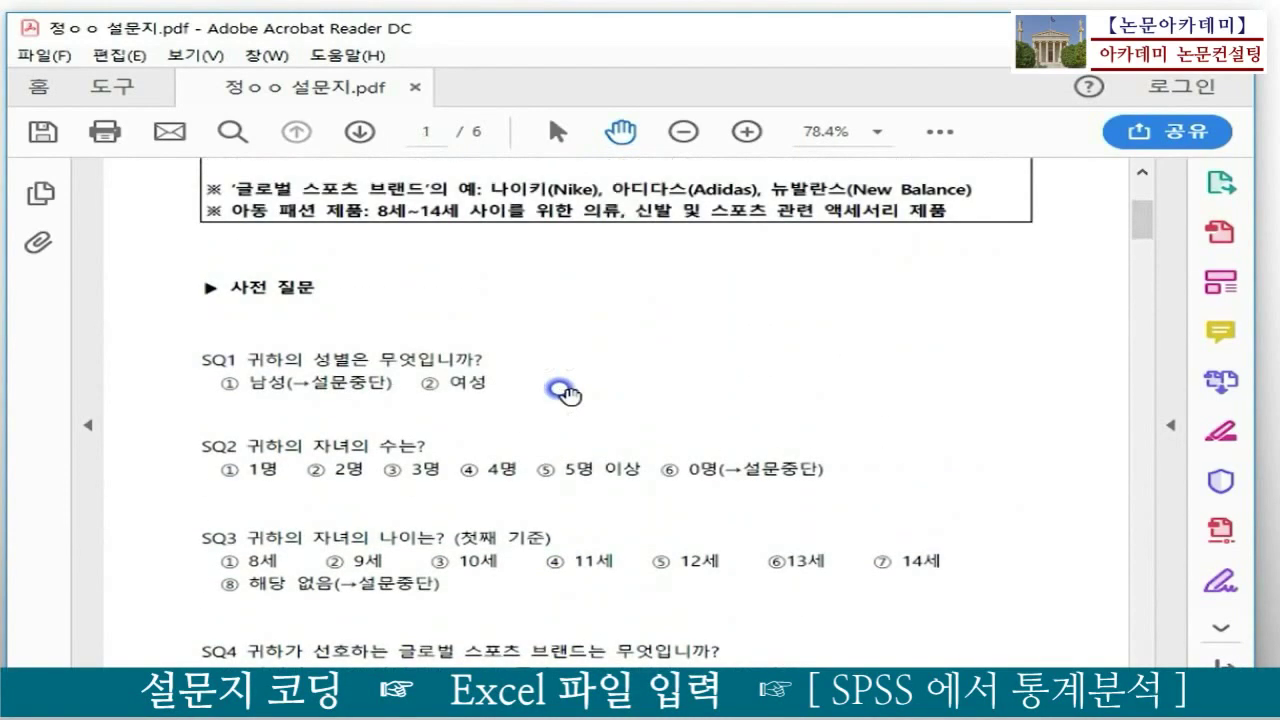
pyautogui.scroll(-2, 566, 393)
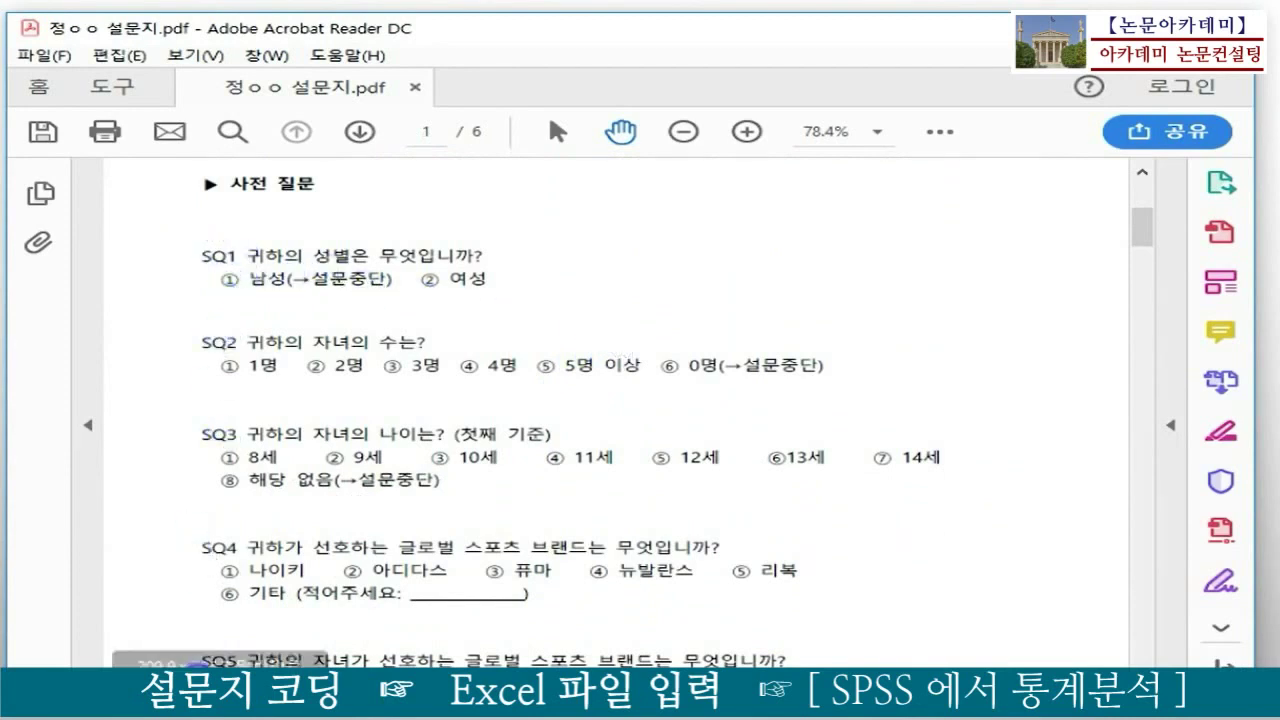
pyautogui.scroll(-1, 292, 374)
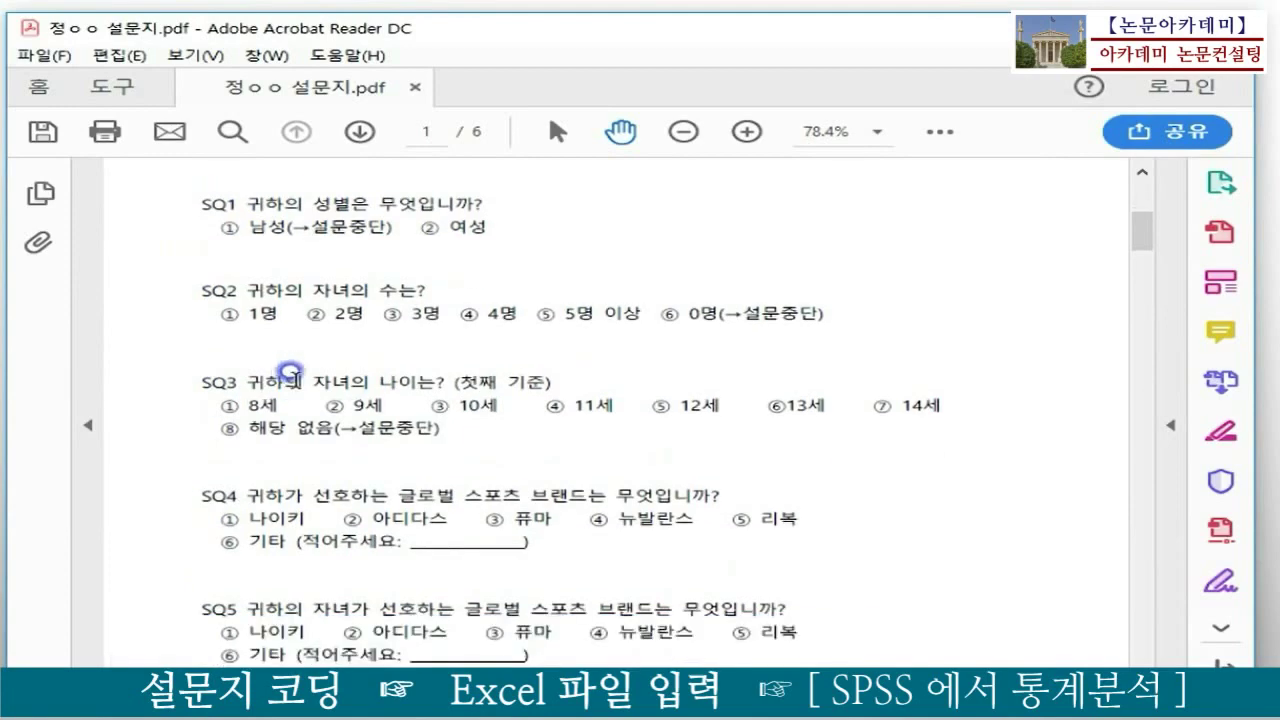
pyautogui.scroll(2, 331, 234)
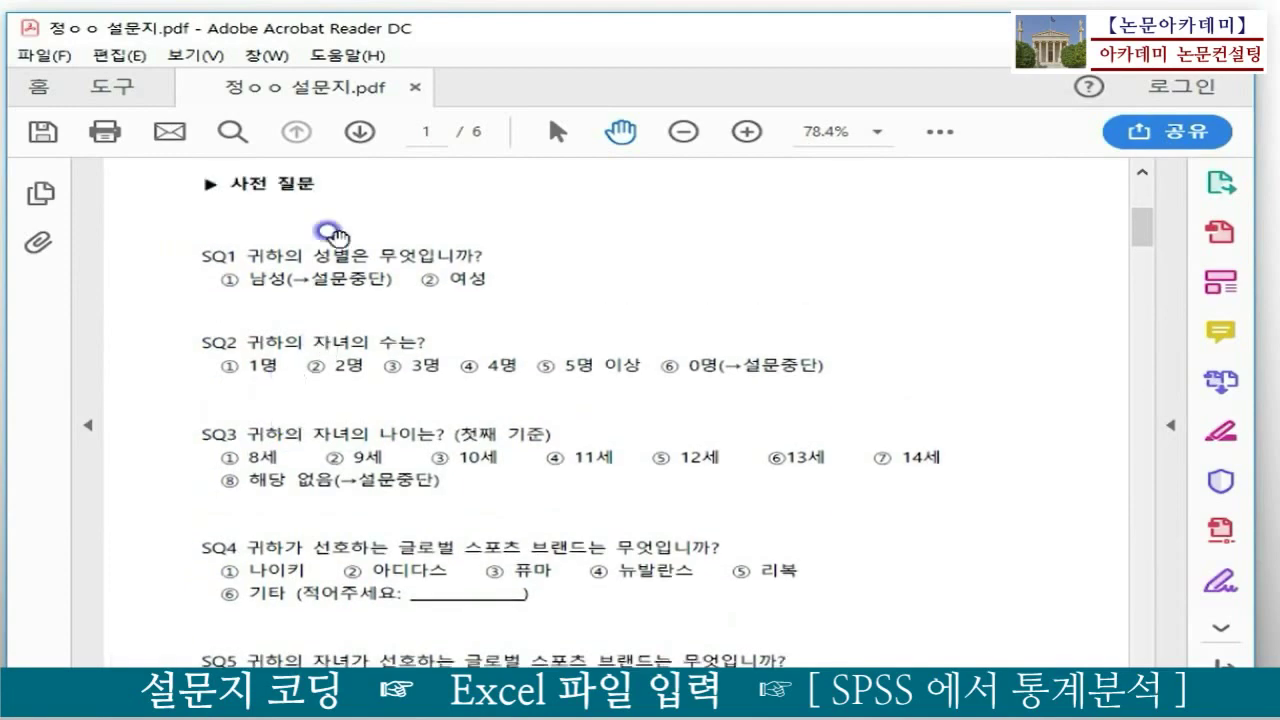
# Switch to the Excel coding workbook and highlight respondent 1's coded answers from the number column through question 24
pyautogui.hotkey('alt', 'Tab')
pyautogui.click(122, 279)
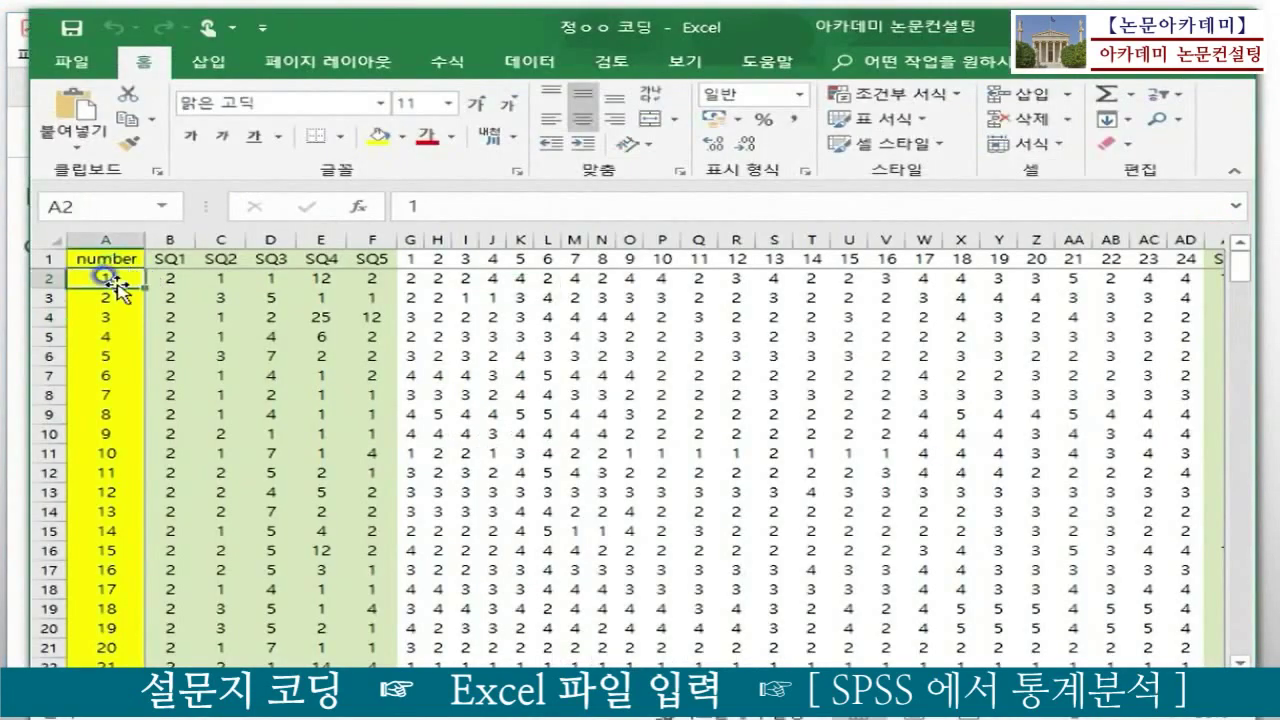
pyautogui.moveTo(117, 279); pyautogui.dragTo(1183, 266)
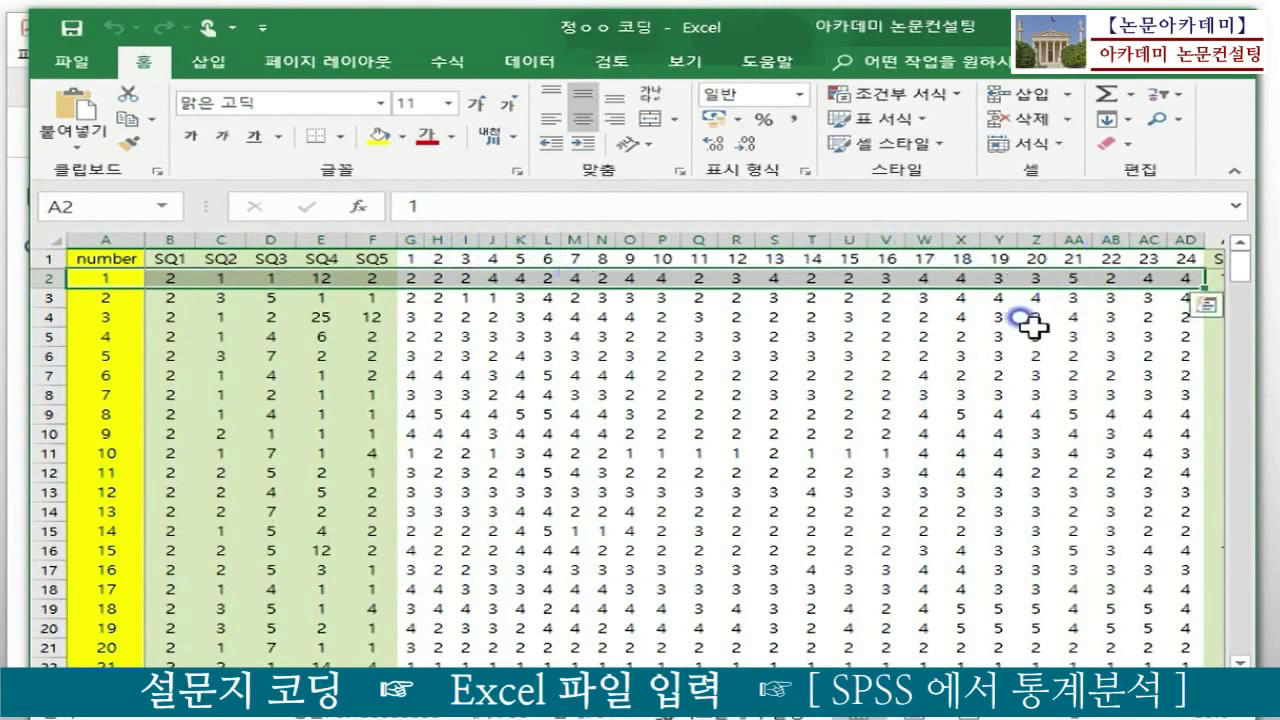
pyautogui.click(811, 374)
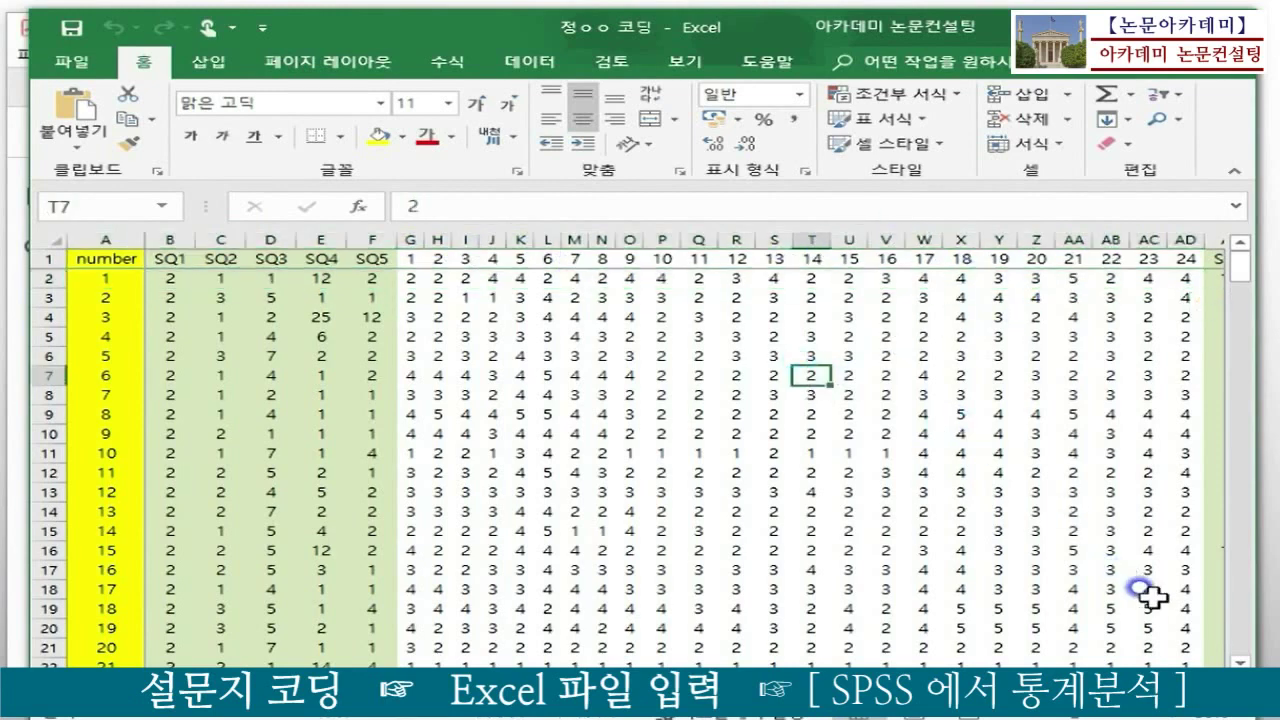
# Examine the coding sheet's header cells from SQ6 through question 48 in row 1
pyautogui.hscroll(3, 1080, 375)
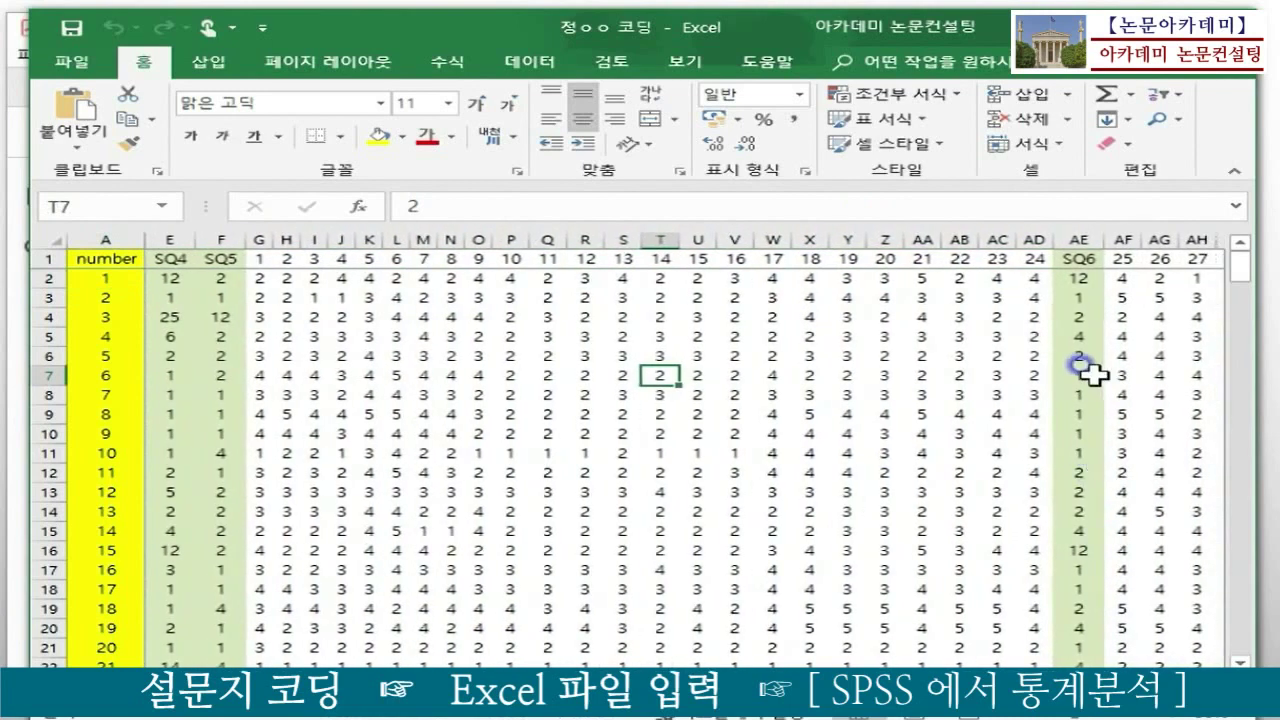
pyautogui.click(1082, 259)
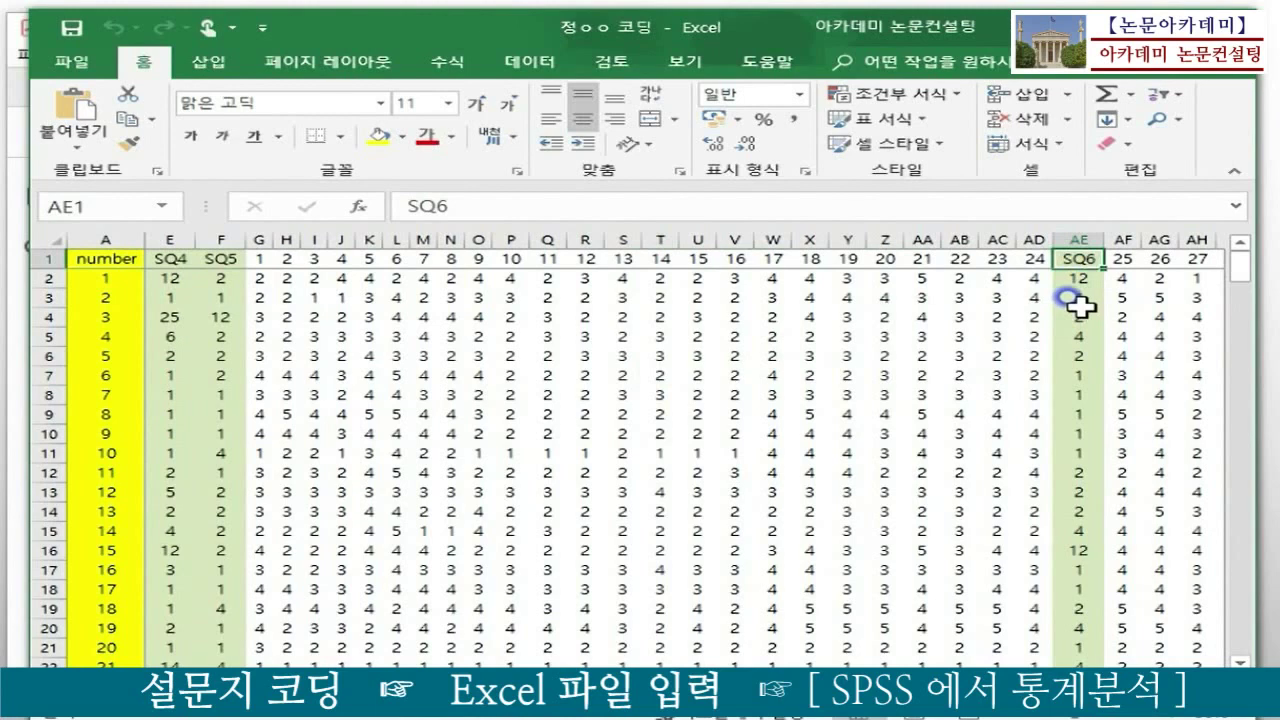
pyautogui.press('Right')
pyautogui.press('Right')
pyautogui.press('Right')
pyautogui.press('Right')
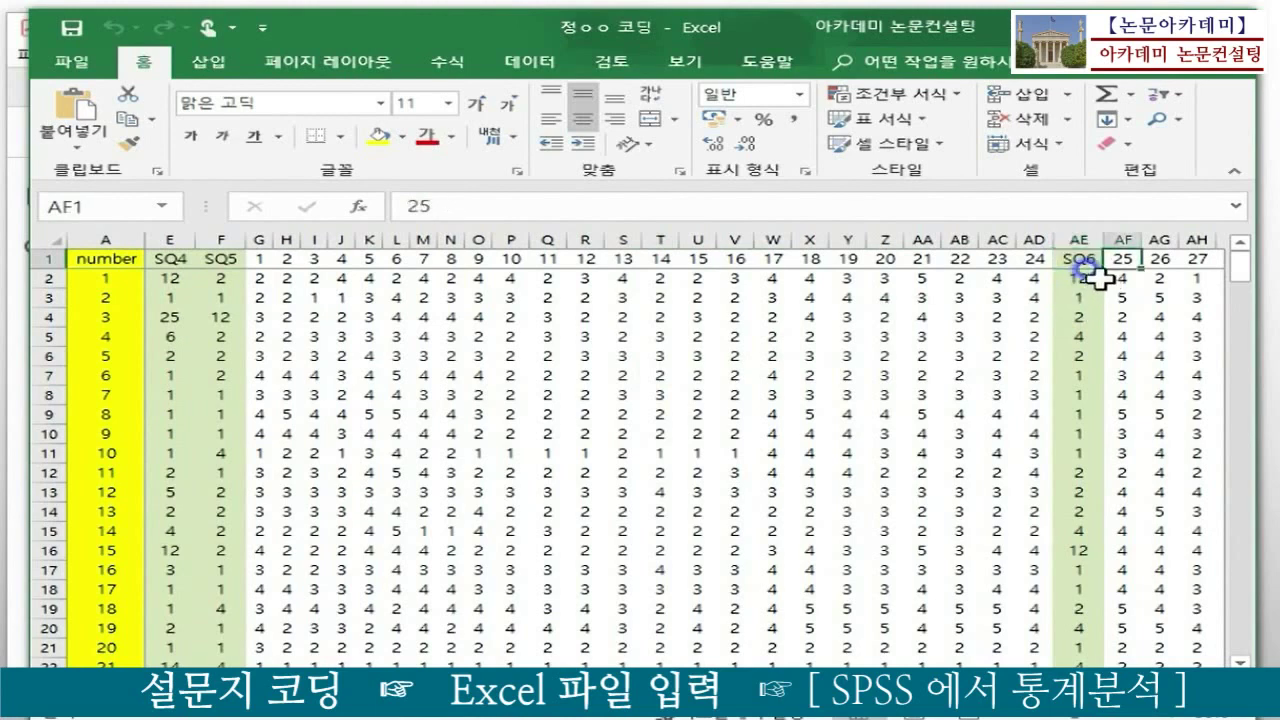
pyautogui.press('Right')
pyautogui.press('Right')
pyautogui.press('Right')
pyautogui.press('Right')
pyautogui.press('Right')
pyautogui.press('Right')
pyautogui.press('Right')
pyautogui.press('Right')
pyautogui.press('Right')
pyautogui.press('Right')
pyautogui.press('Right')
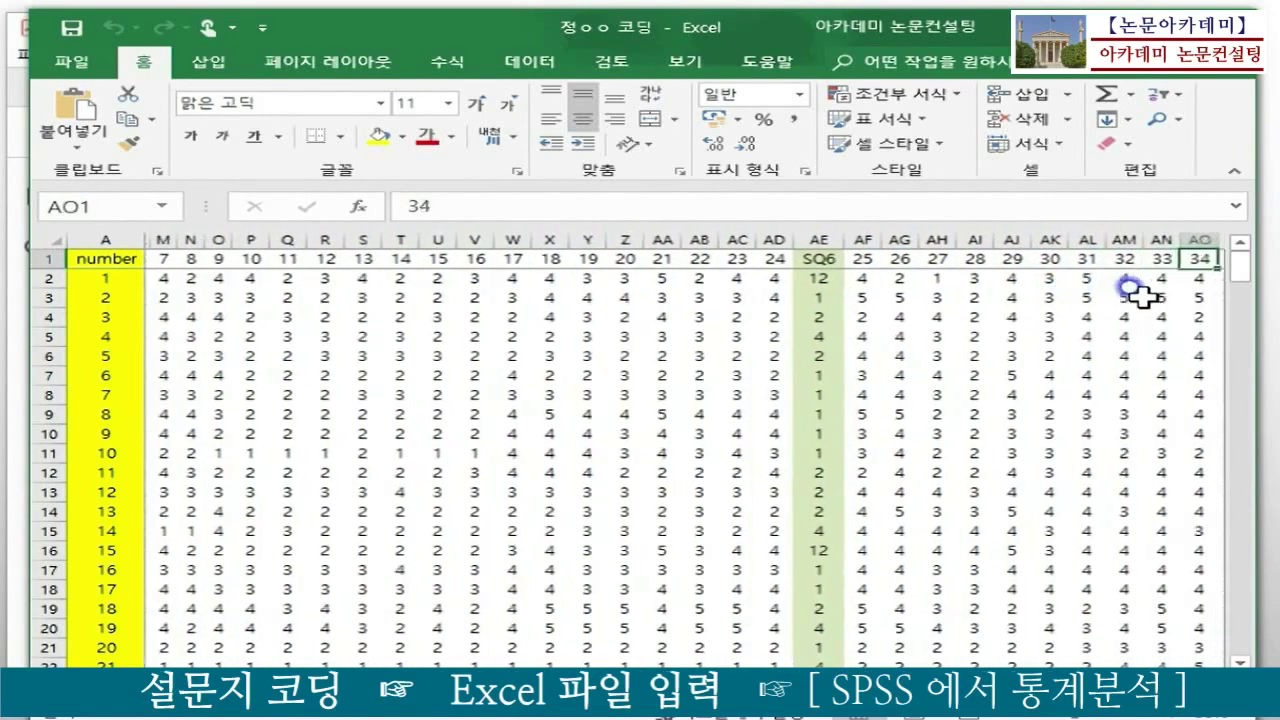
pyautogui.press('Right')
pyautogui.press('Right')
pyautogui.press('Right')
pyautogui.press('Right')
pyautogui.press('Right')
pyautogui.press('Right')
pyautogui.press('Right')
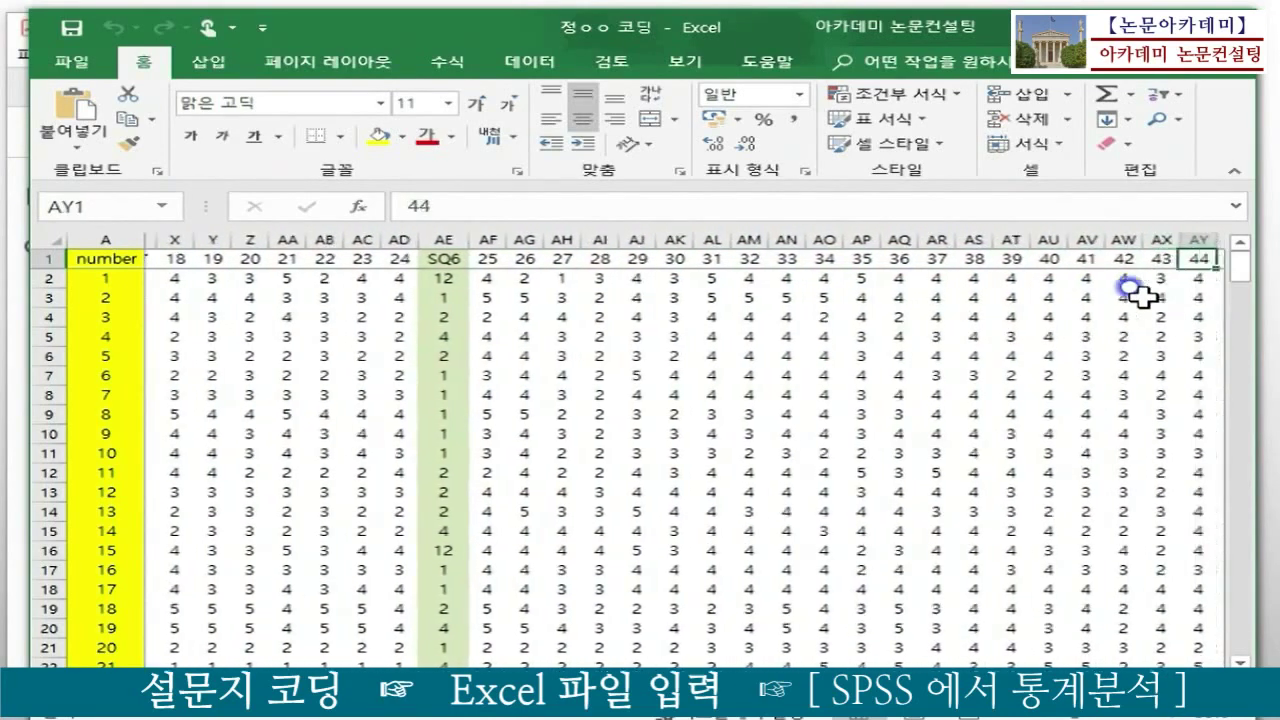
pyautogui.press('Right')
pyautogui.press('Right')
pyautogui.press('Right')
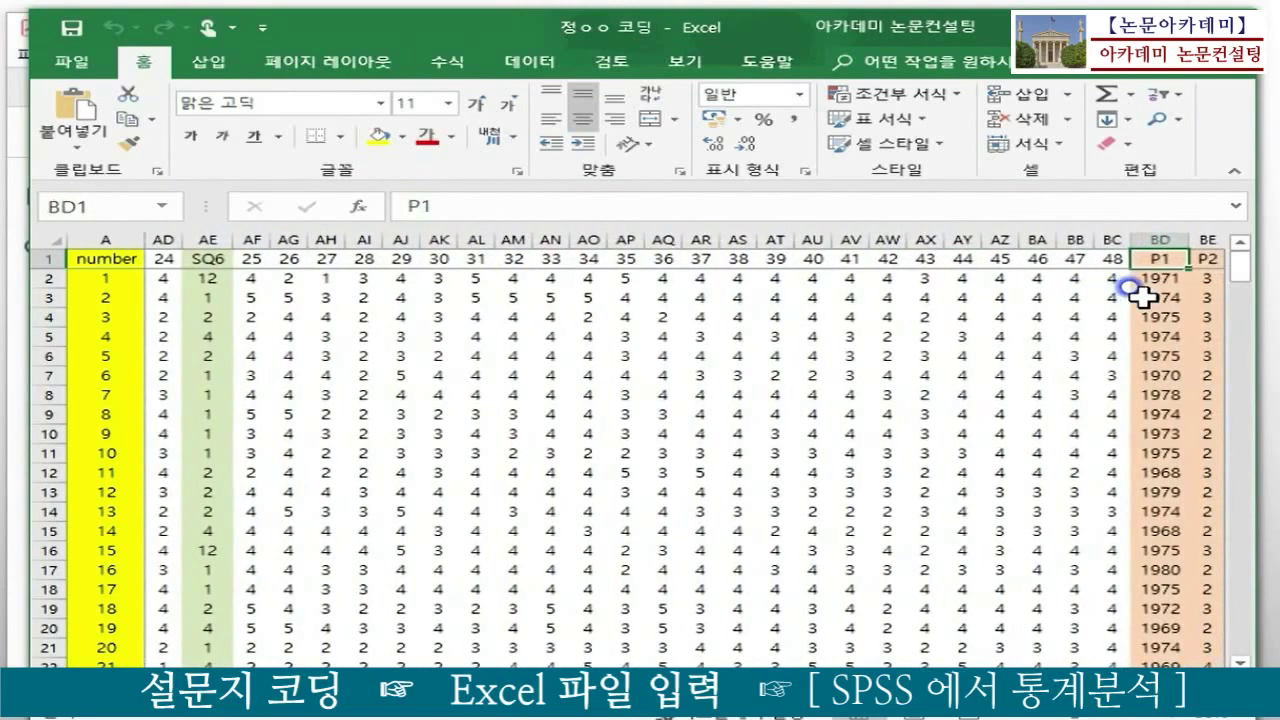
pyautogui.press('Left')
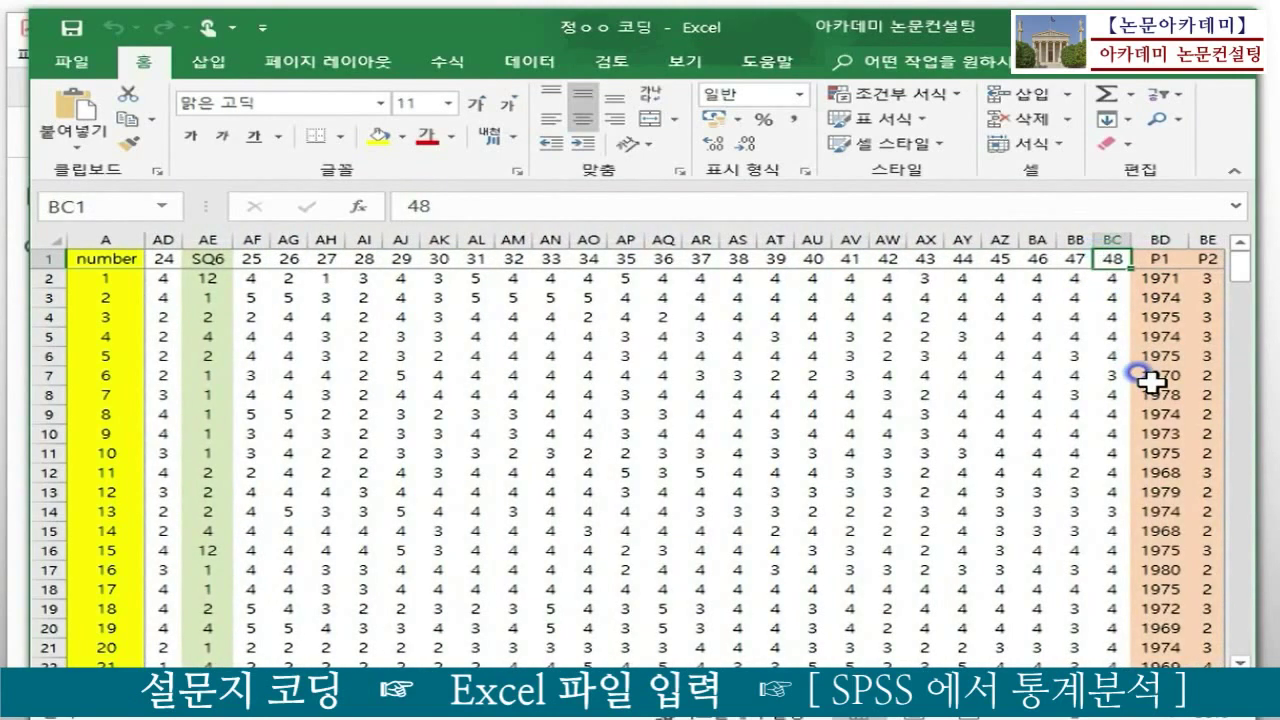
# Examine the demographic column headers P1 through P8 at the end of the coding sheet
pyautogui.press('Right')
pyautogui.press('Right')
pyautogui.press('Right')
pyautogui.press('Right')
pyautogui.press('Right')
pyautogui.press('Right')
pyautogui.press('Right')
pyautogui.press('Right')
pyautogui.press('Right')
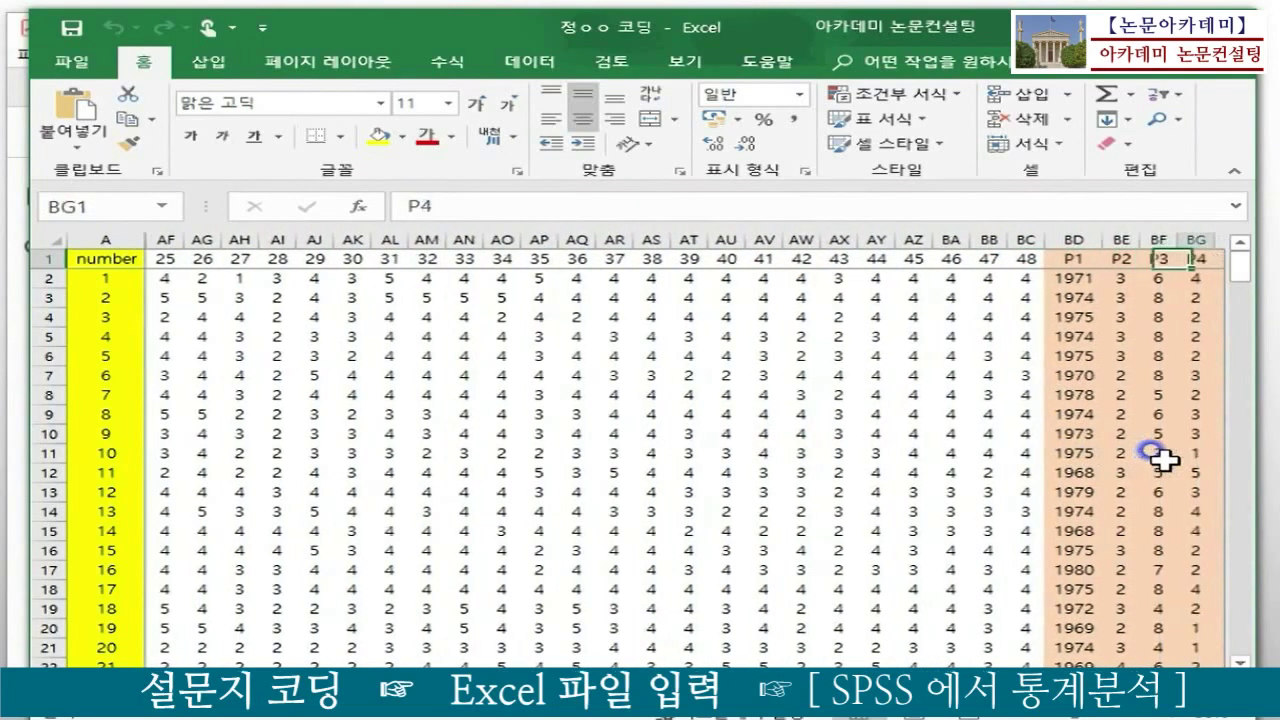
pyautogui.press('Right')
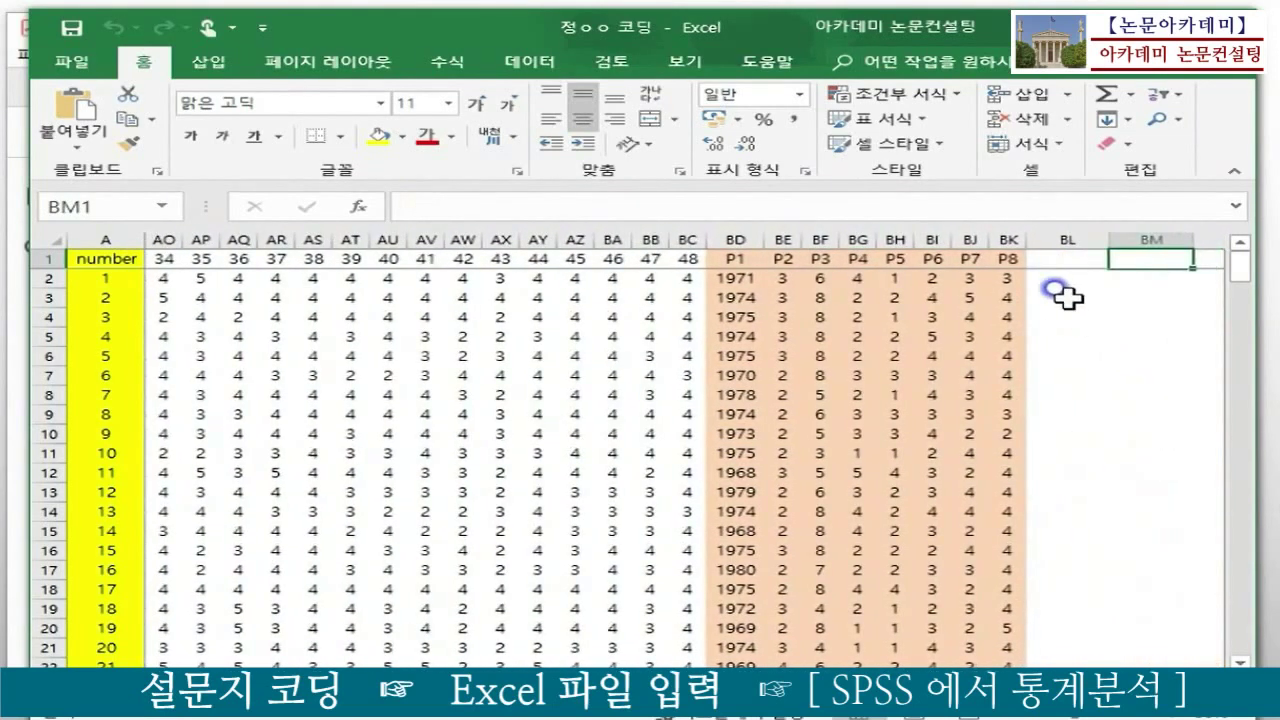
pyautogui.click(1025, 260)
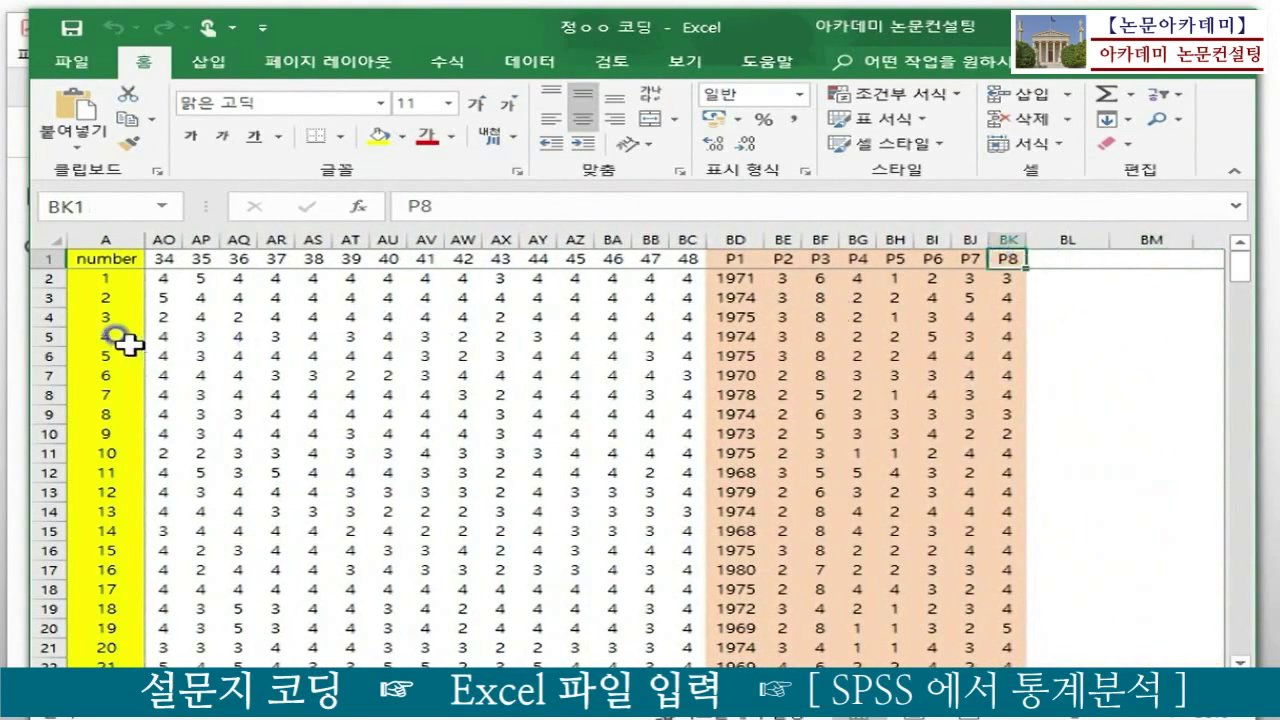
# Highlight the header cells in row 1 from SQ1 through P8
pyautogui.click(100, 276)
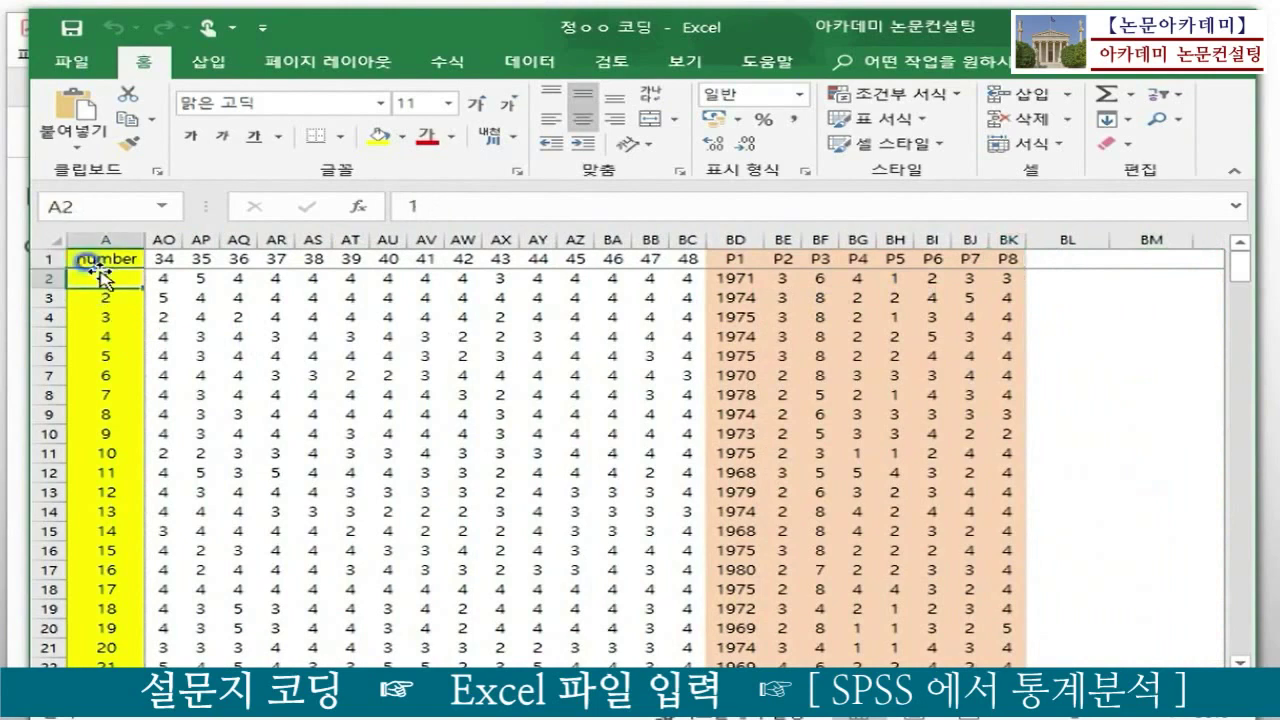
pyautogui.press('Right')
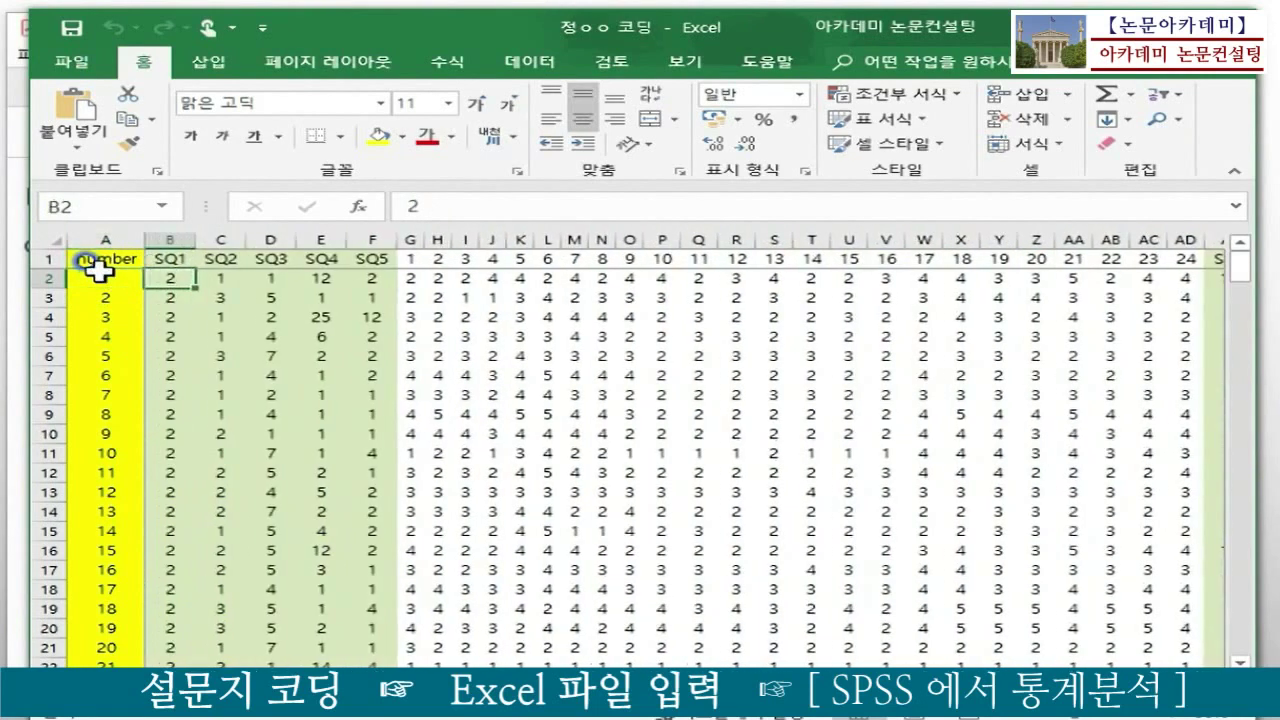
pyautogui.press('Up')
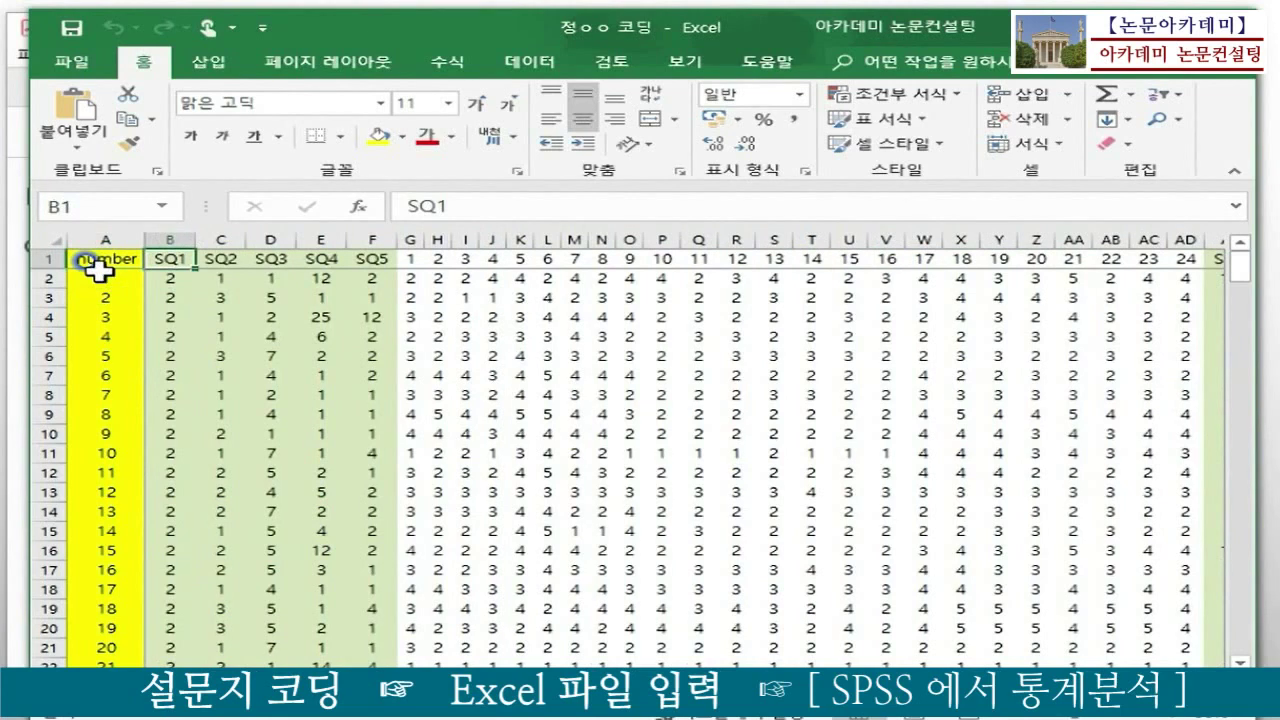
pyautogui.hotkey('shift', 'Right')
pyautogui.hotkey('shift', 'Right')
pyautogui.hotkey('shift', 'Right')
pyautogui.hotkey('shift', 'Right')
pyautogui.hotkey('shift', 'Right')
pyautogui.hotkey('shift', 'Right')
pyautogui.hotkey('shift', 'Right')
pyautogui.hotkey('shift', 'Right')
pyautogui.hotkey('shift', 'Right')
pyautogui.hotkey('shift', 'Right')
pyautogui.hotkey('shift', 'Right')
pyautogui.hotkey('shift', 'Right')
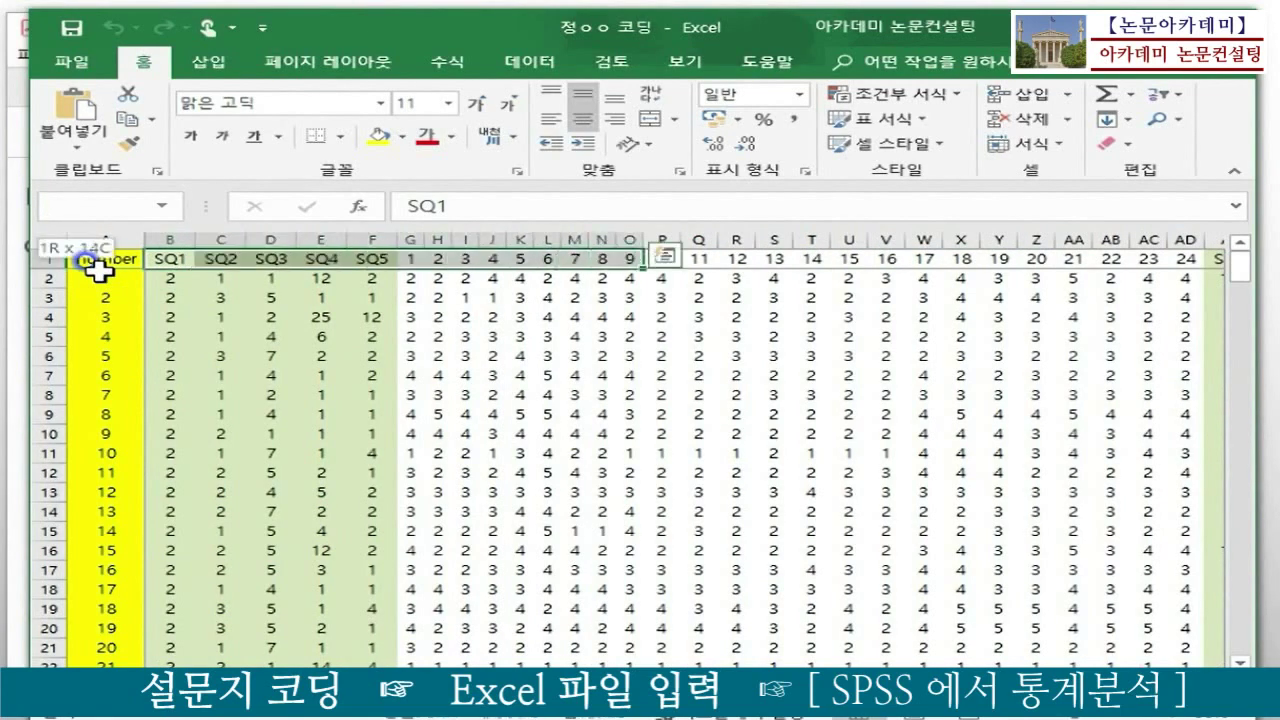
pyautogui.hotkey('shift', 'Right')
pyautogui.hotkey('shift', 'Right')
pyautogui.hotkey('shift', 'Right')
pyautogui.hotkey('shift', 'Right')
pyautogui.hotkey('shift', 'Right')
pyautogui.hotkey('shift', 'Right')
pyautogui.hotkey('shift', 'Right')
pyautogui.hotkey('shift', 'Right')
pyautogui.hotkey('shift', 'Right')
pyautogui.hotkey('shift', 'Right')
pyautogui.hotkey('shift', 'Right')
pyautogui.hotkey('shift', 'Right')
pyautogui.hotkey('shift', 'Right')
pyautogui.hotkey('shift', 'Right')
pyautogui.hotkey('shift', 'Right')
pyautogui.hotkey('shift', 'Right')
pyautogui.hotkey('shift', 'Right')
pyautogui.hotkey('shift', 'Right')
pyautogui.hotkey('shift', 'Right')
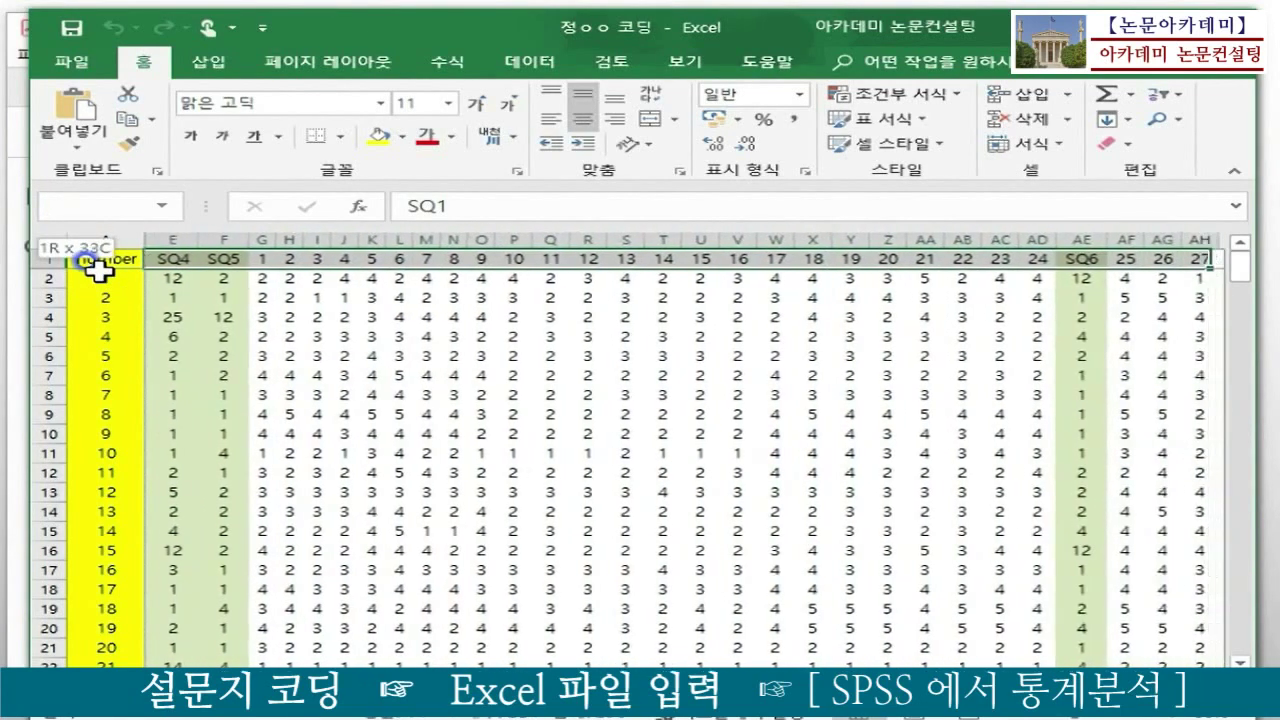
pyautogui.hotkey('shift', 'Right')
pyautogui.hotkey('shift', 'Right')
pyautogui.hotkey('shift', 'Right')
pyautogui.hotkey('shift', 'Right')
pyautogui.hotkey('shift', 'Right')
pyautogui.hotkey('shift', 'Right')
pyautogui.hotkey('shift', 'Right')
pyautogui.hotkey('shift', 'Right')
pyautogui.hotkey('shift', 'Right')
pyautogui.hotkey('shift', 'Right')
pyautogui.hotkey('shift', 'Right')
pyautogui.hotkey('shift', 'Right')
pyautogui.hotkey('shift', 'Right')
pyautogui.hotkey('shift', 'Right')
pyautogui.hotkey('shift', 'Right')
pyautogui.hotkey('shift', 'Right')
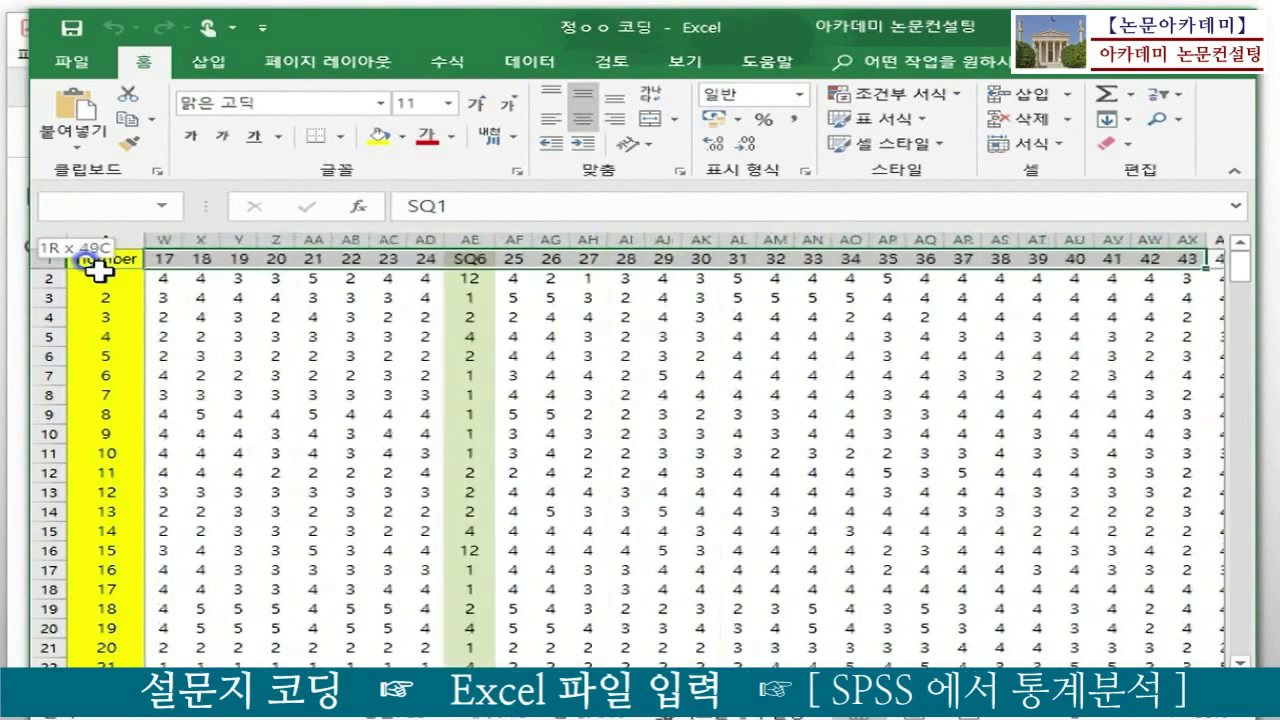
pyautogui.hotkey('shift', 'Right')
pyautogui.hotkey('shift', 'Right')
pyautogui.hotkey('shift', 'Right')
pyautogui.hotkey('shift', 'Right')
pyautogui.hotkey('shift', 'Right')
pyautogui.hotkey('shift', 'Right')
pyautogui.hotkey('shift', 'Right')
pyautogui.hotkey('shift', 'Right')
pyautogui.hotkey('shift', 'Right')
pyautogui.hotkey('shift', 'Right')
pyautogui.hotkey('shift', 'Right')
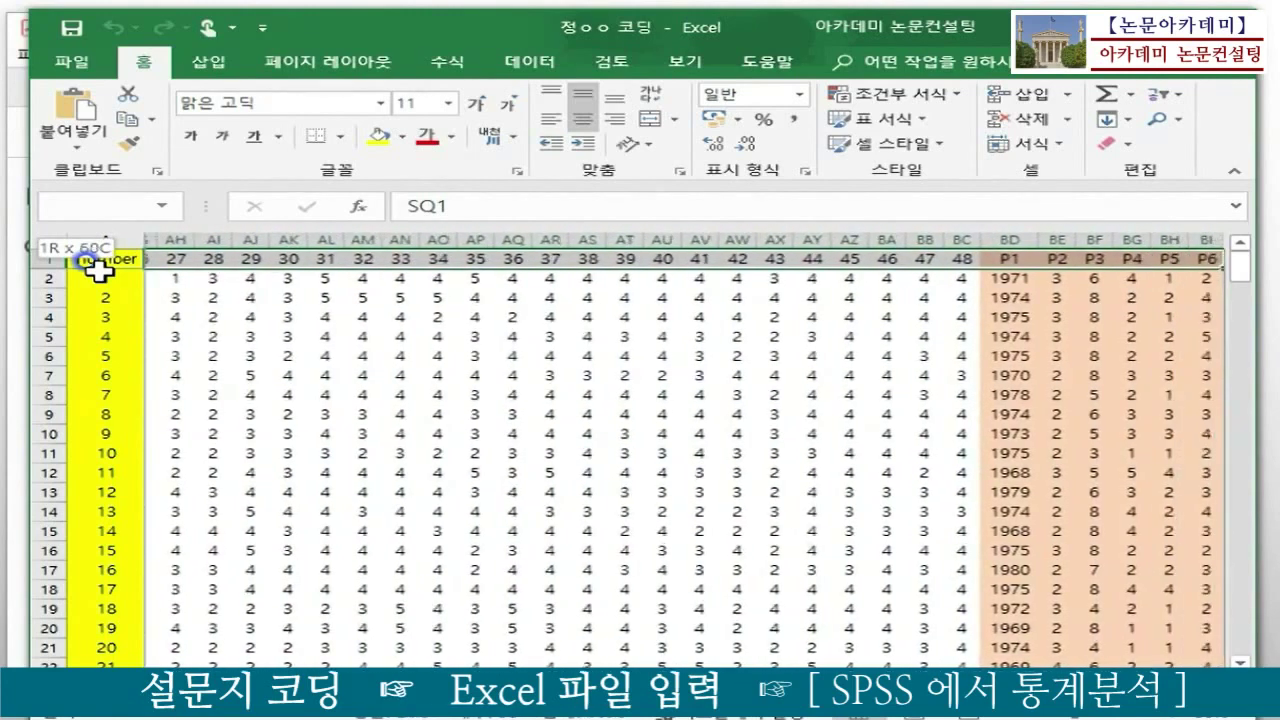
pyautogui.hotkey('shift', 'Right')
pyautogui.hotkey('shift', 'Right')
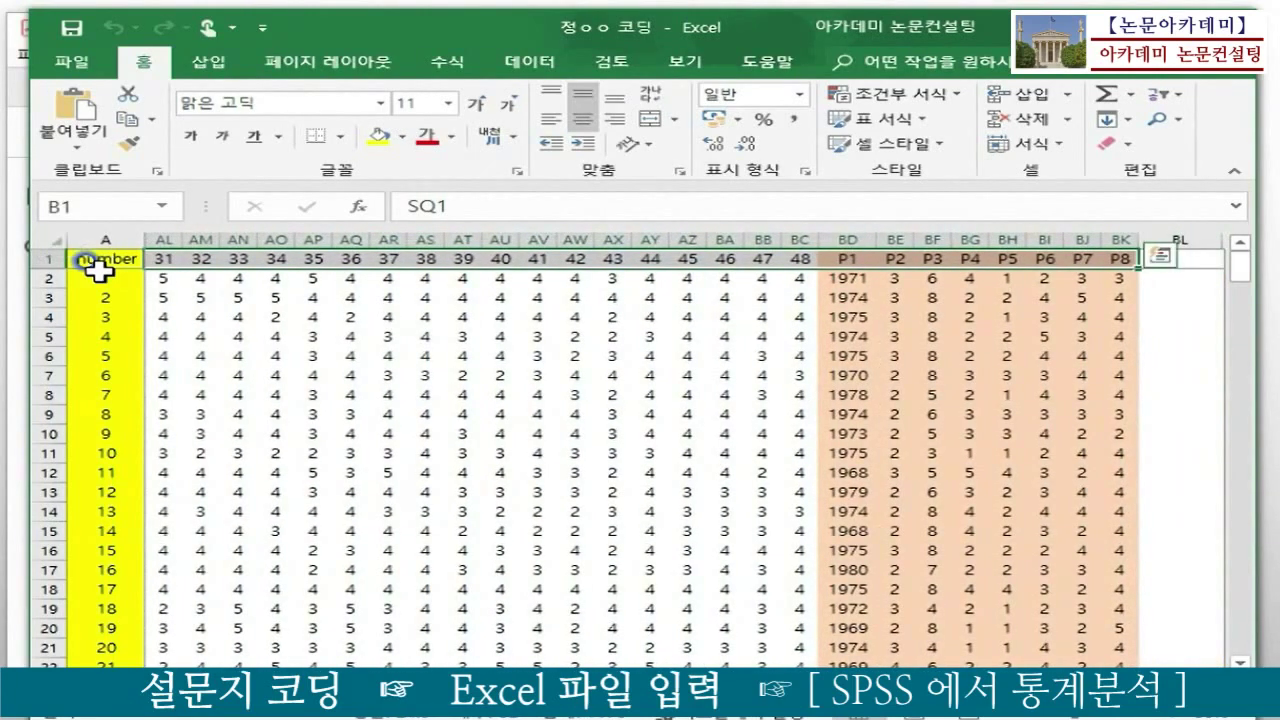
# Highlight respondent 1's coded answers starting at SQ1, and the full rows of respondents 2, 3 and 4
pyautogui.press('Down')
pyautogui.press('Left')
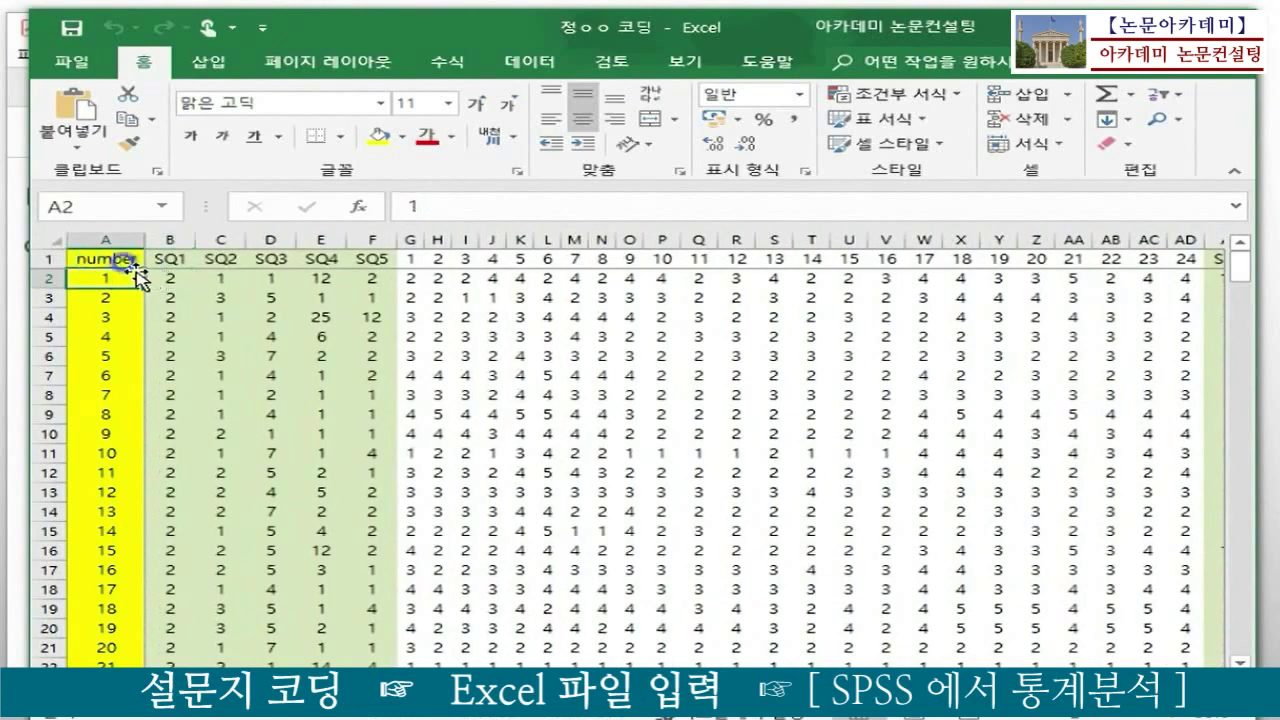
pyautogui.moveTo(150, 281); pyautogui.dragTo(971, 286)
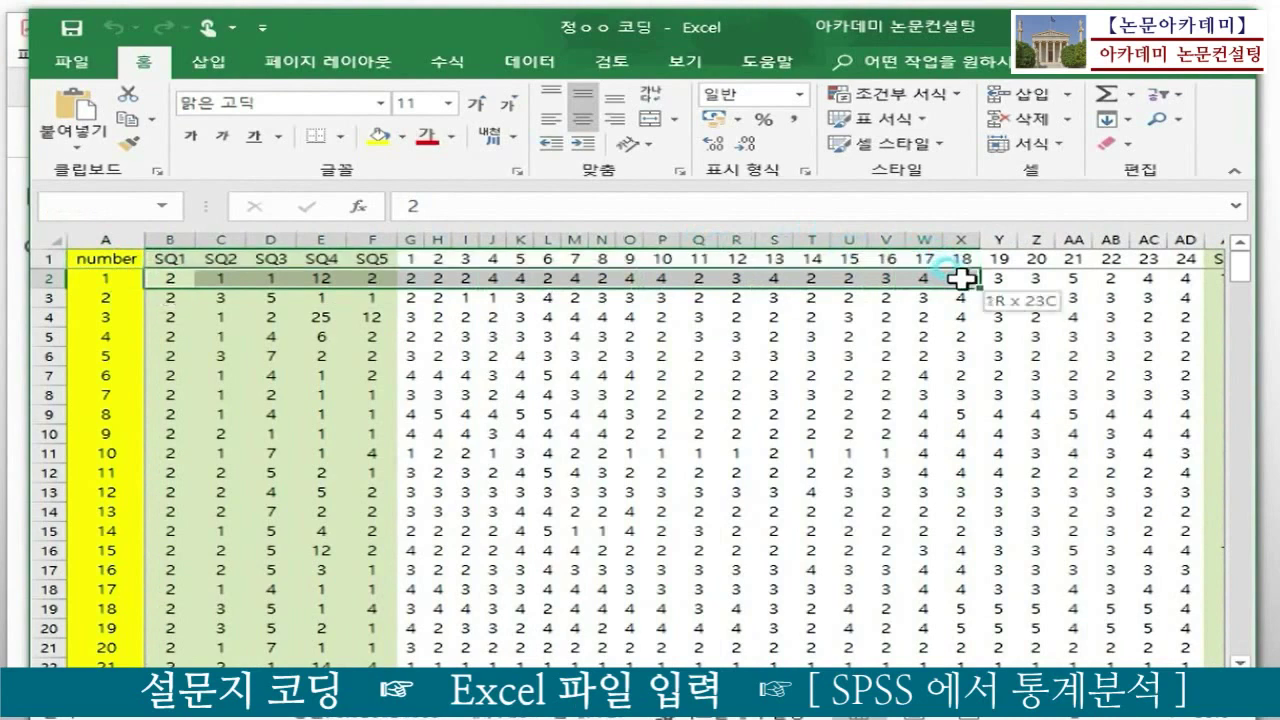
pyautogui.click(45, 297)
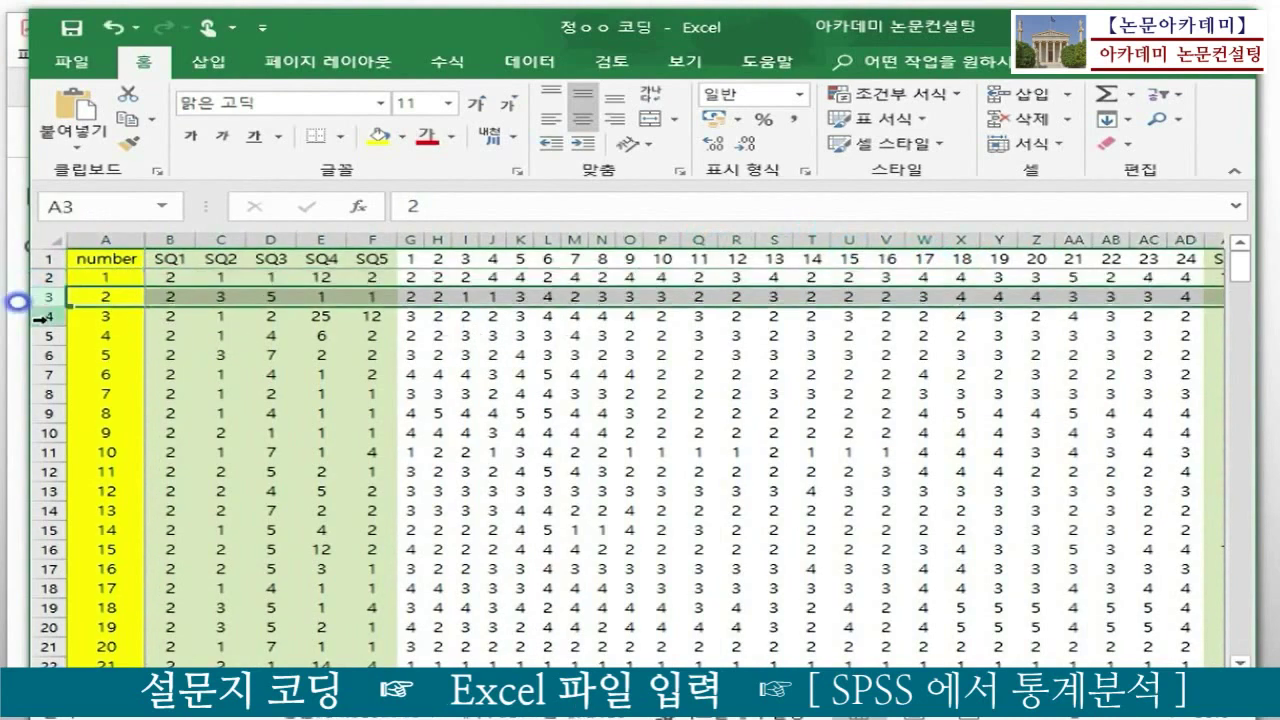
pyautogui.click(45, 320)
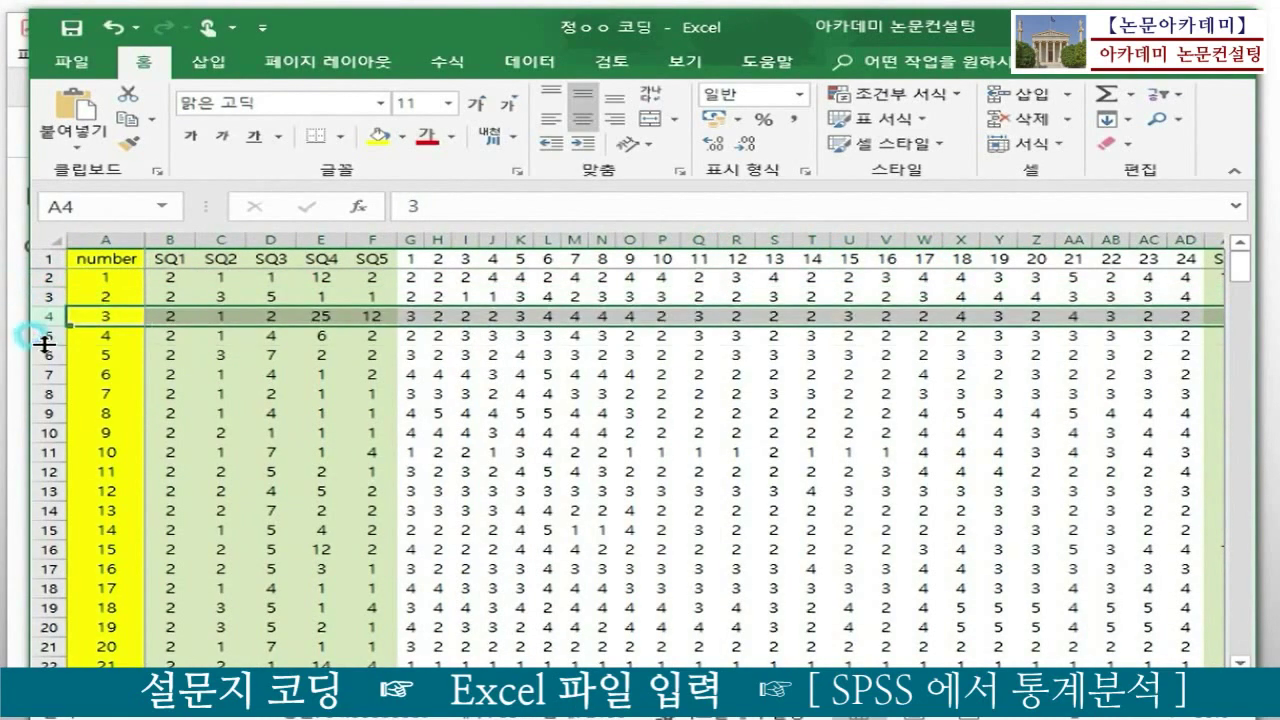
pyautogui.click(45, 338)
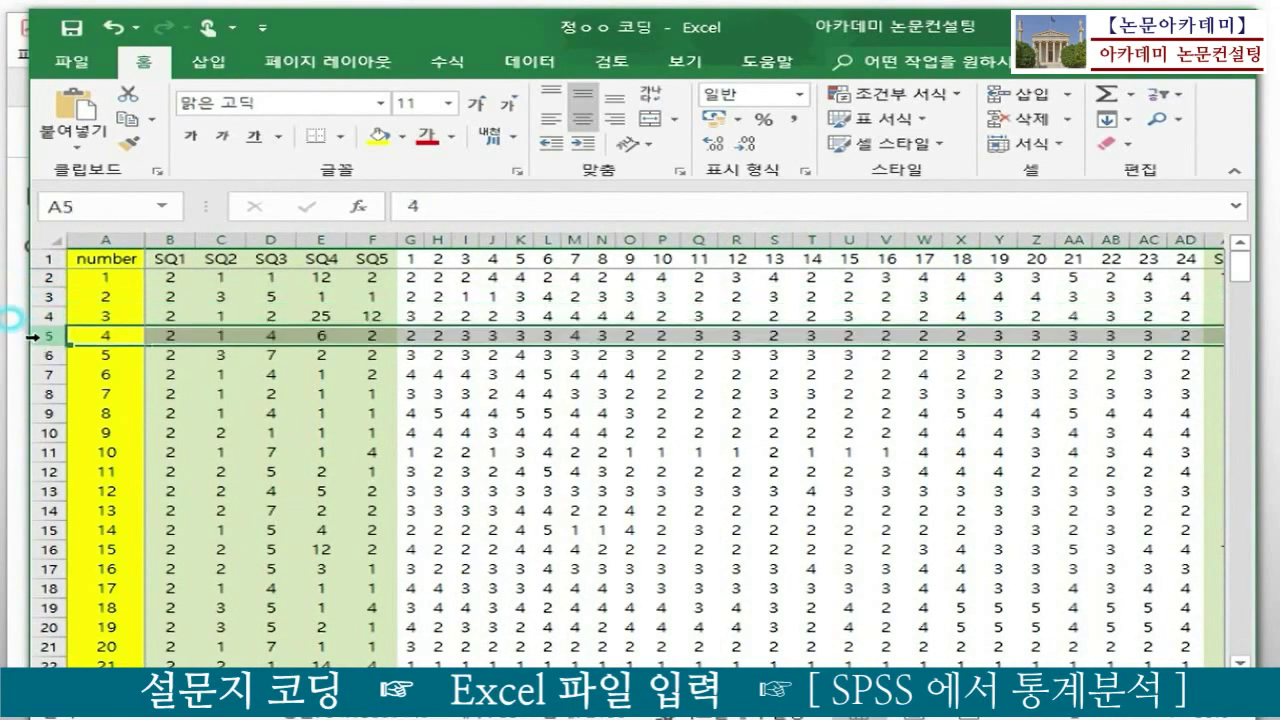
# Jump to the last respondent in the number column and return to the first rows of the data
pyautogui.click(122, 352)
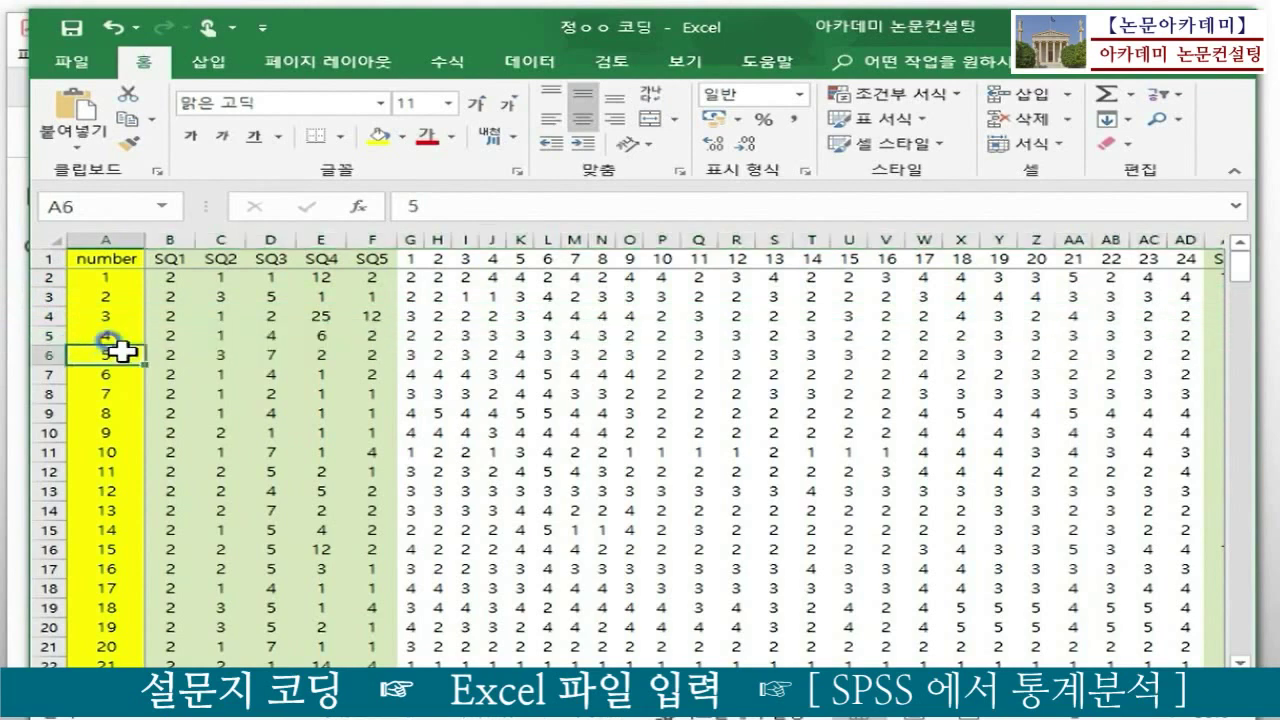
pyautogui.hotkey('ctrl', 'Down')
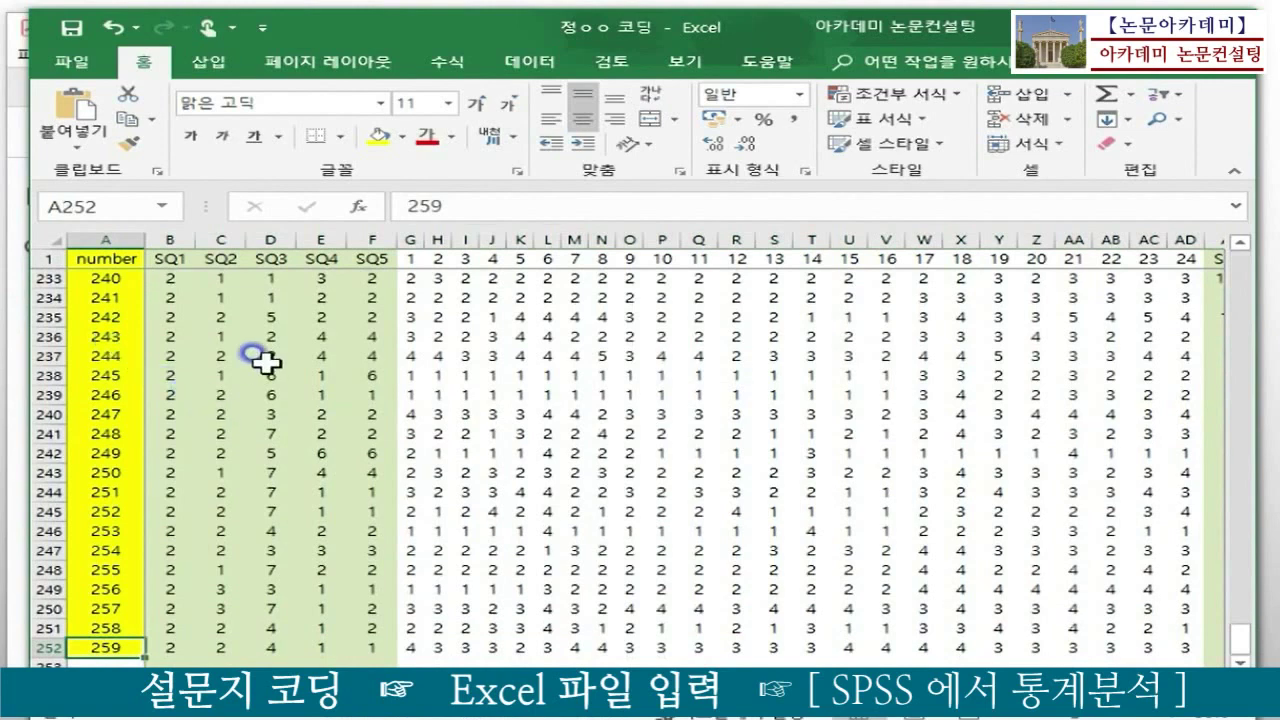
pyautogui.scroll(-1, 260, 350)
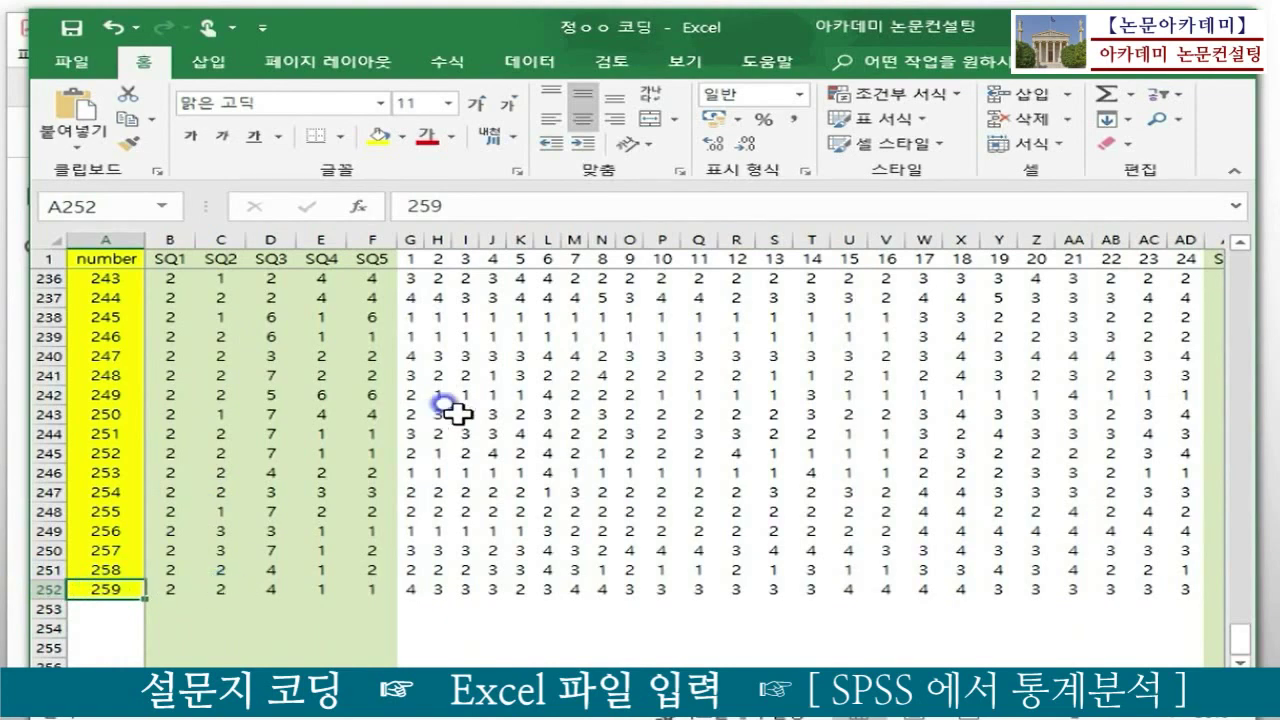
pyautogui.scroll(20, 443, 400)
pyautogui.scroll(20, 452, 410)
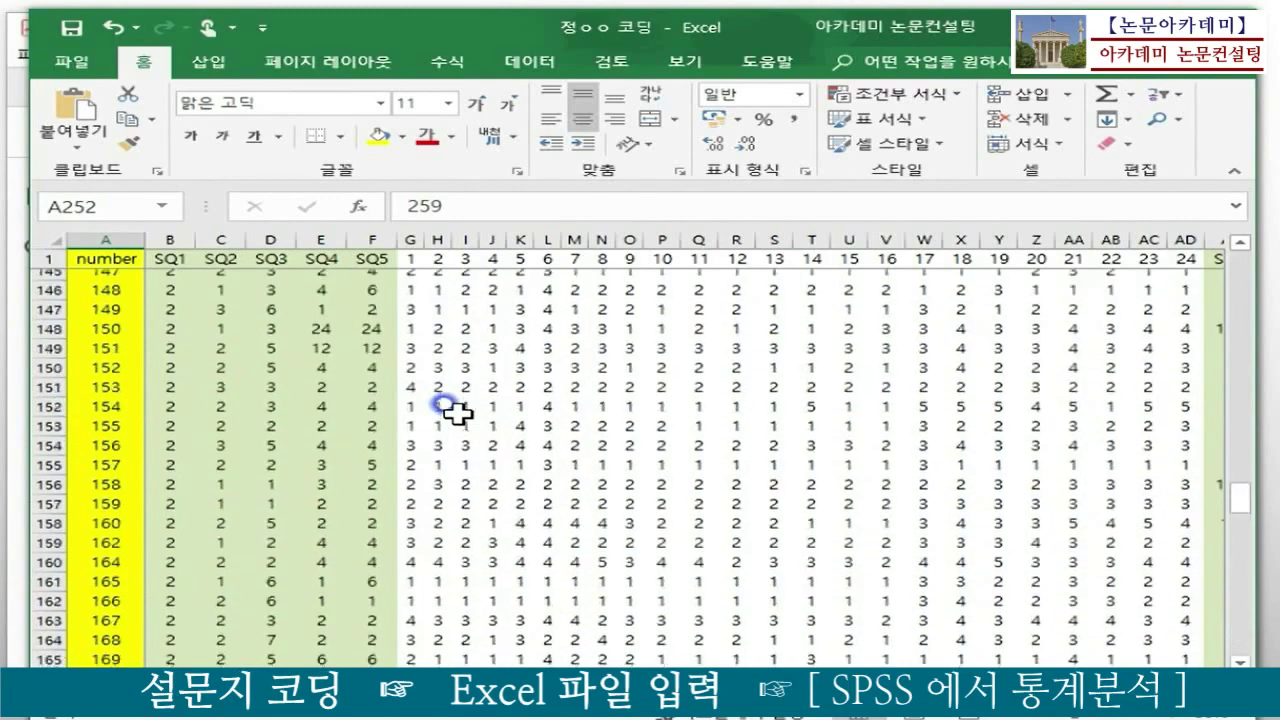
pyautogui.scroll(19, 452, 410)
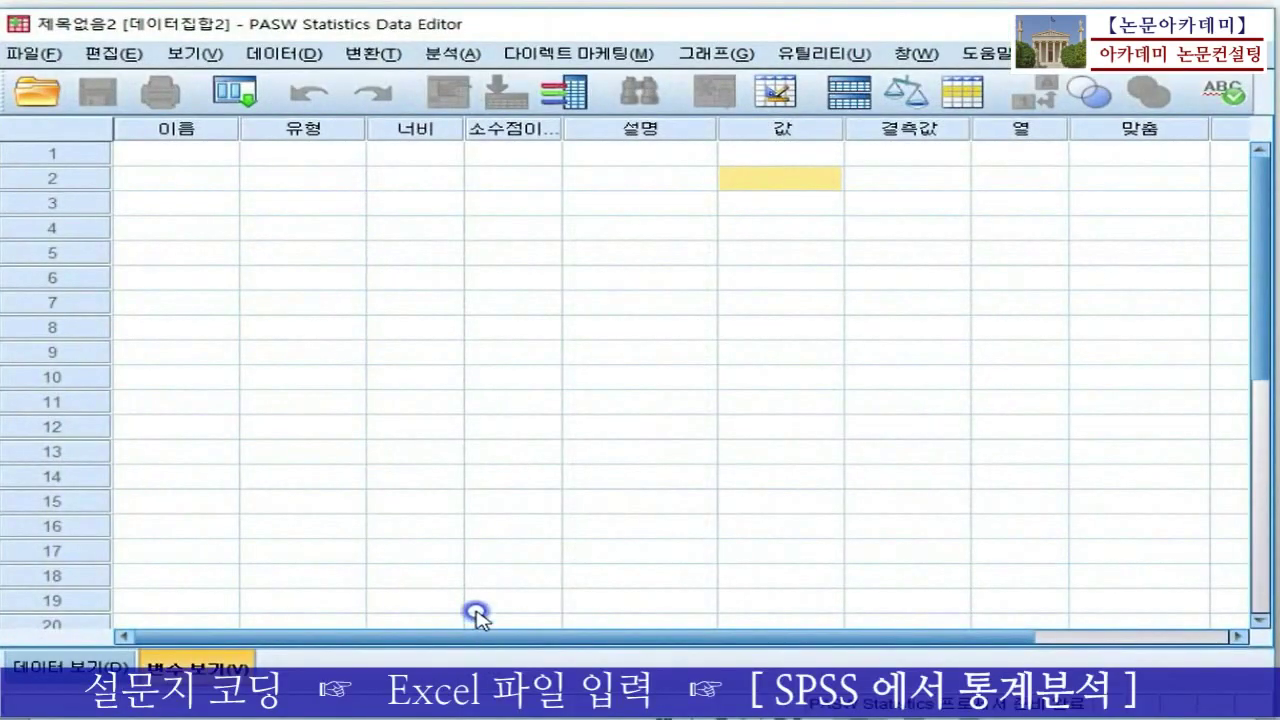
# Switch to PASW Statistics and open the Excel-type data file 정ㅇㅇ 코딩.xlsx for import
pyautogui.click(48, 54)
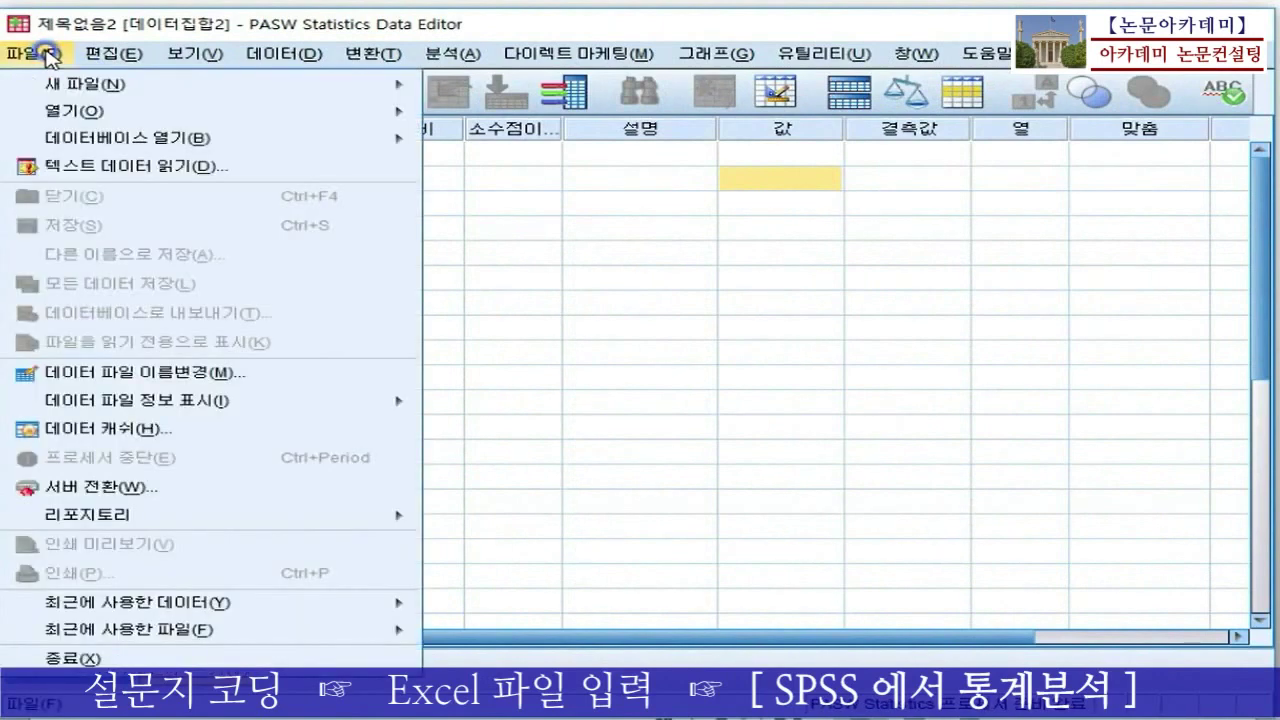
pyautogui.moveTo(18, 113)
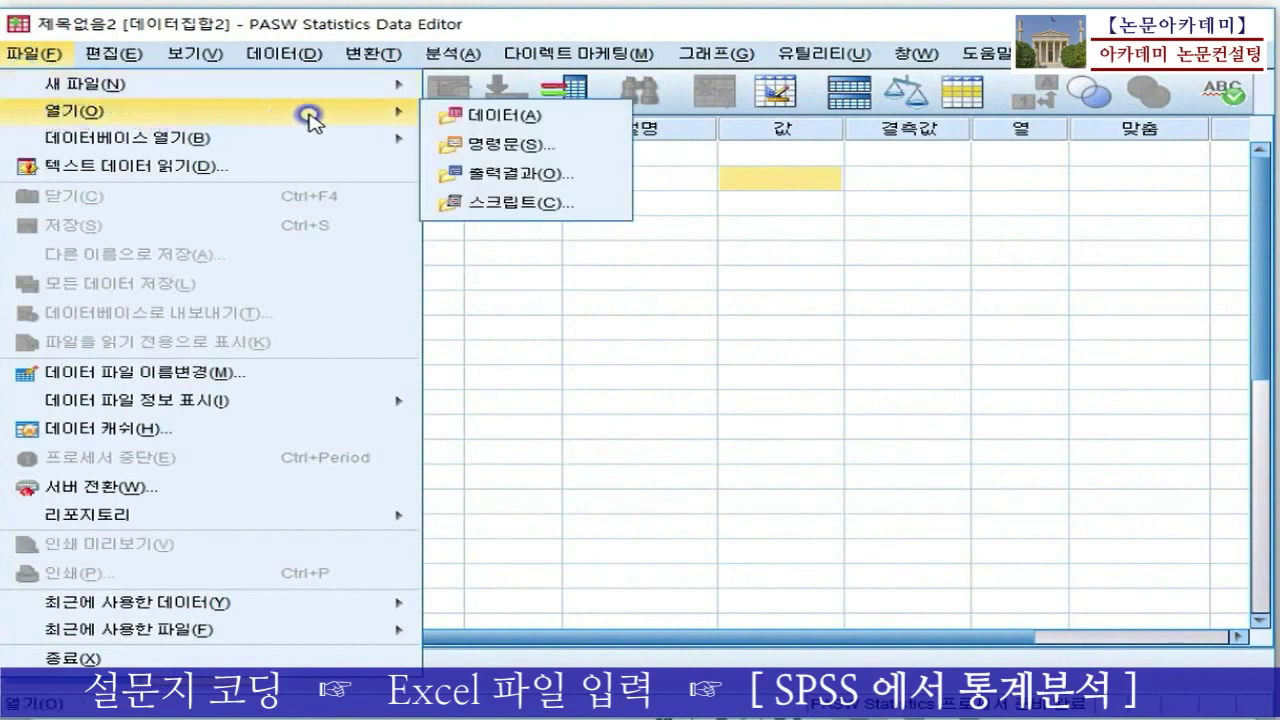
pyautogui.click(510, 116)
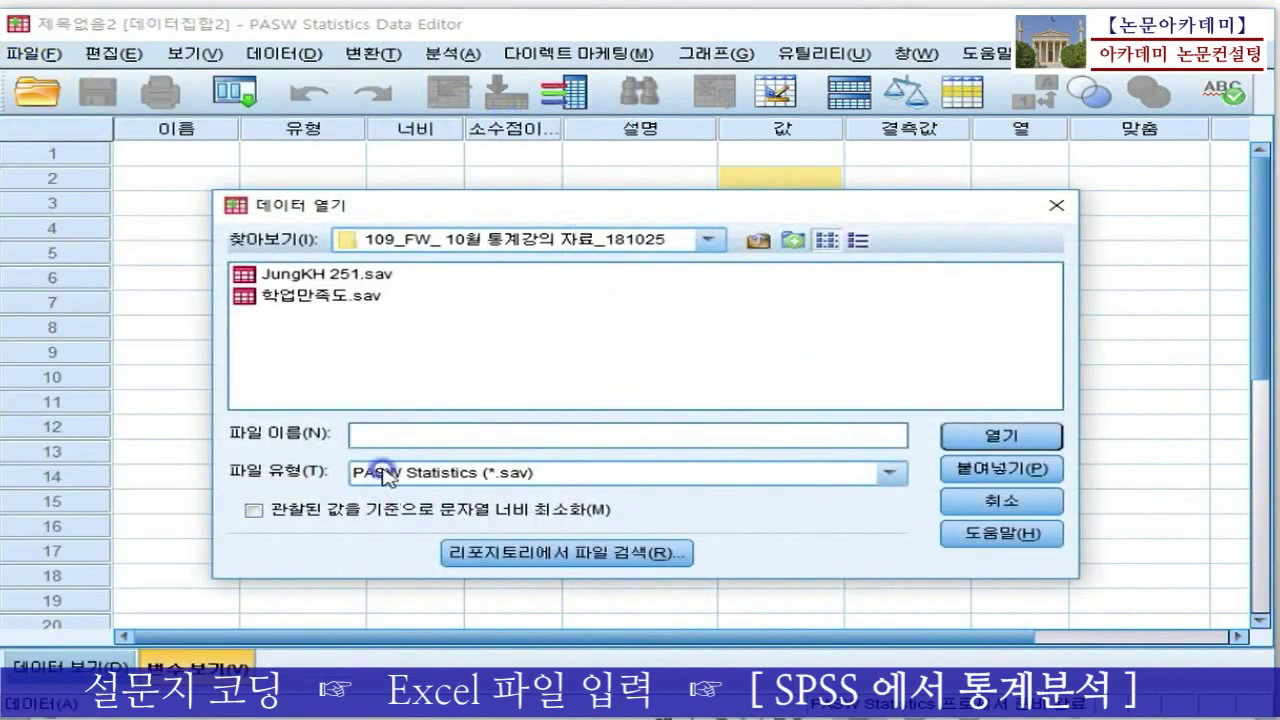
pyautogui.click(568, 478)
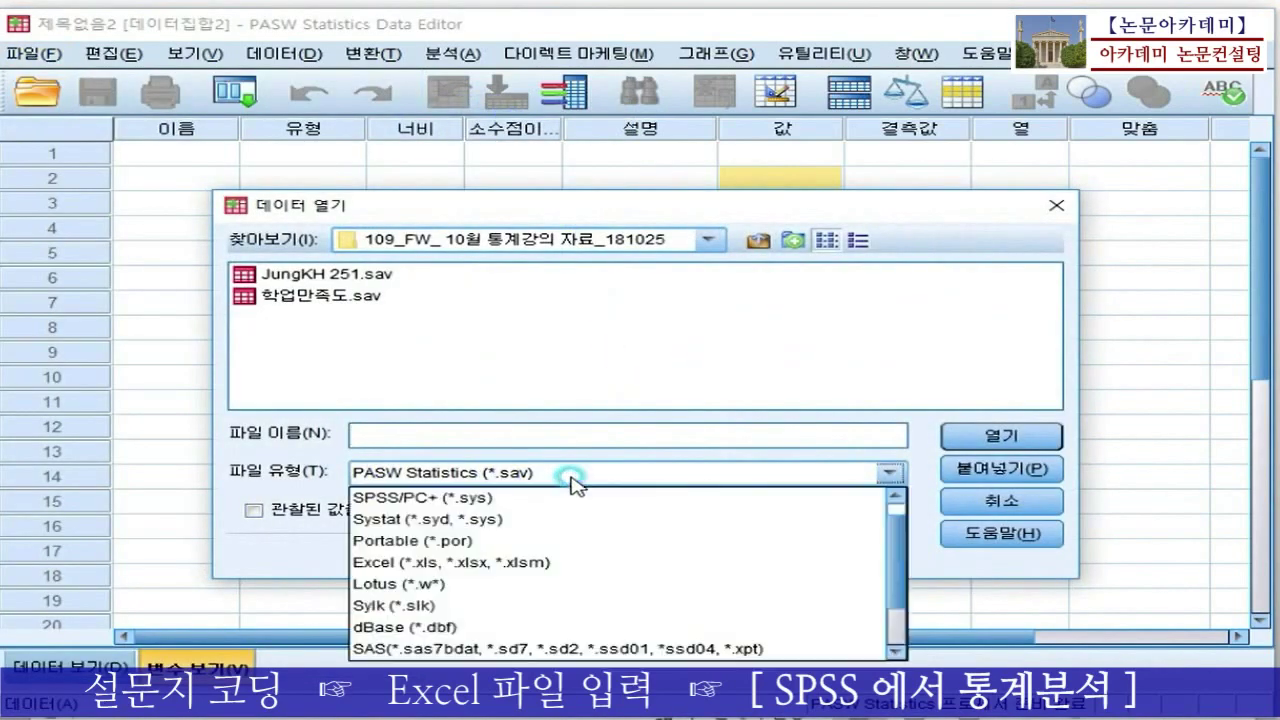
pyautogui.click(463, 566)
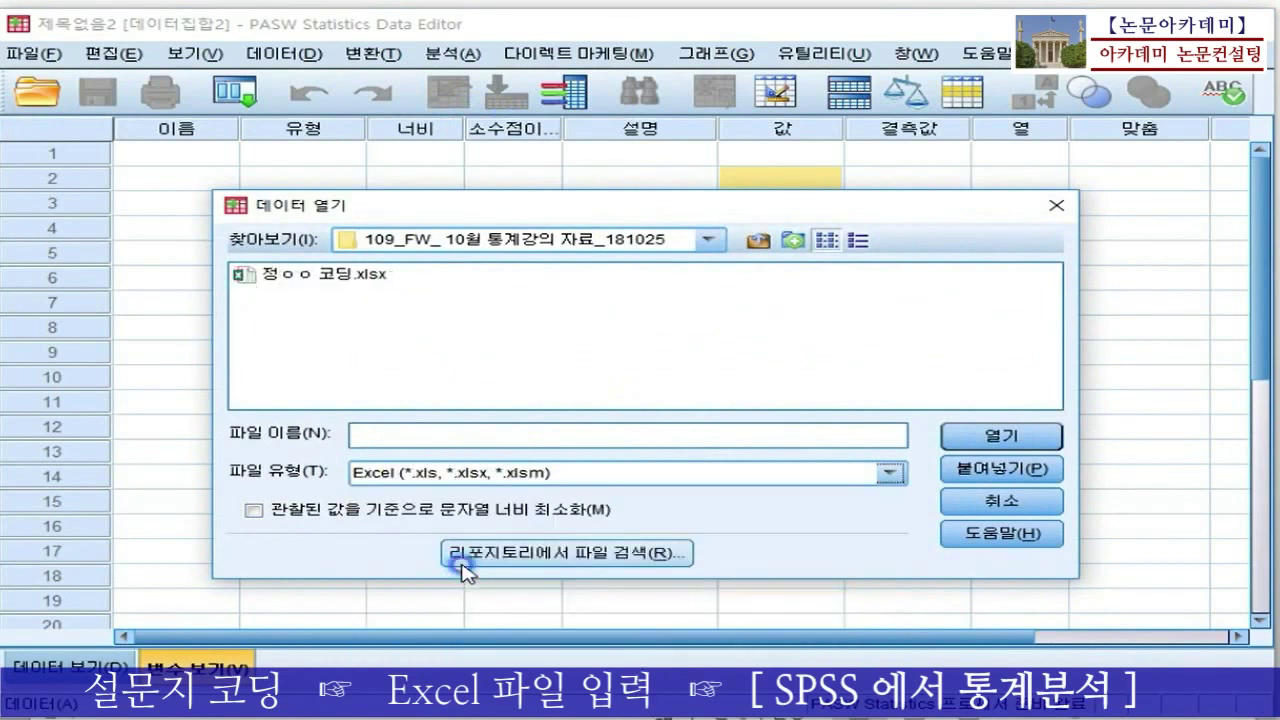
pyautogui.click(328, 281)
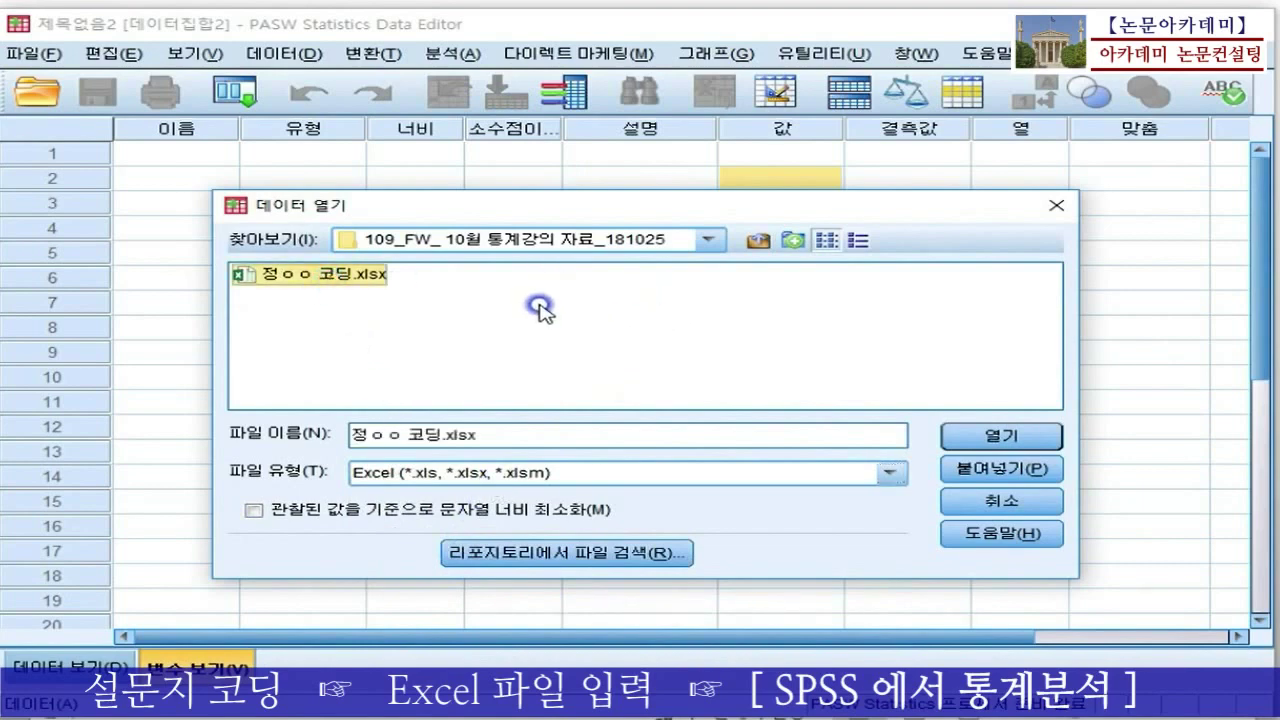
pyautogui.click(979, 440)
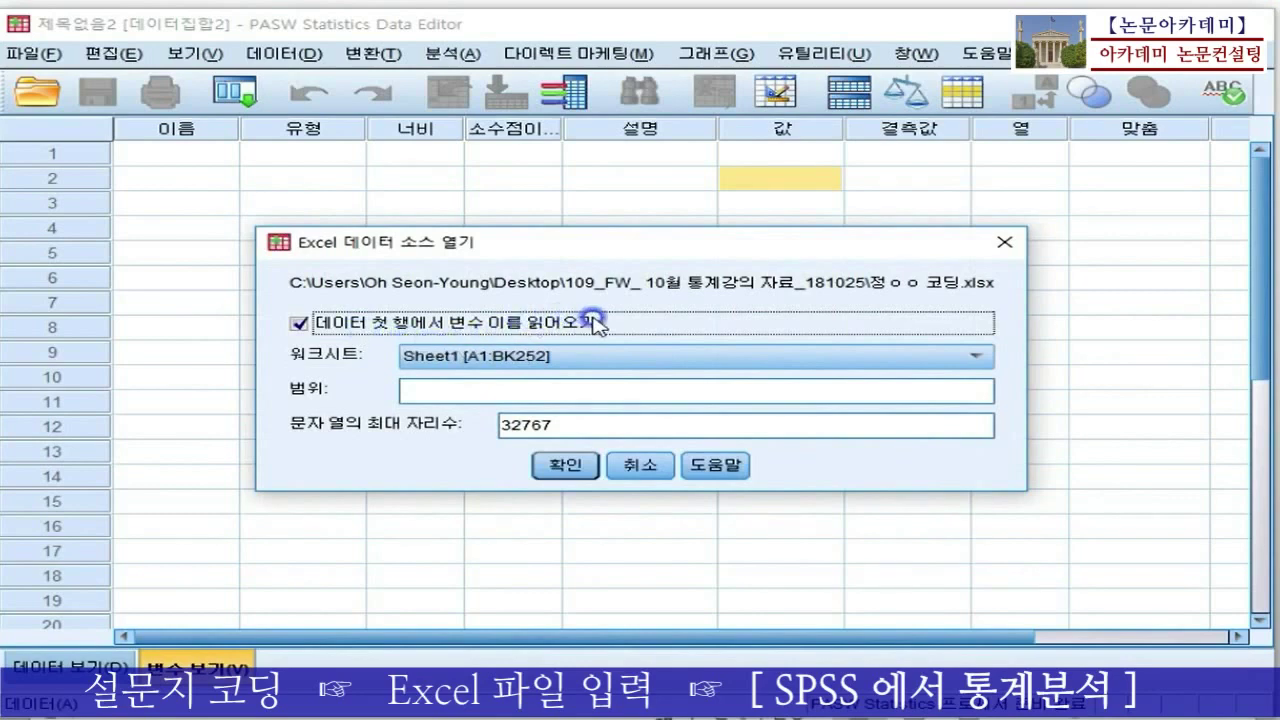
# Switch to the Excel workbook and examine the variable names in row 1 from number through P1
pyautogui.hotkey('alt', 'Tab')
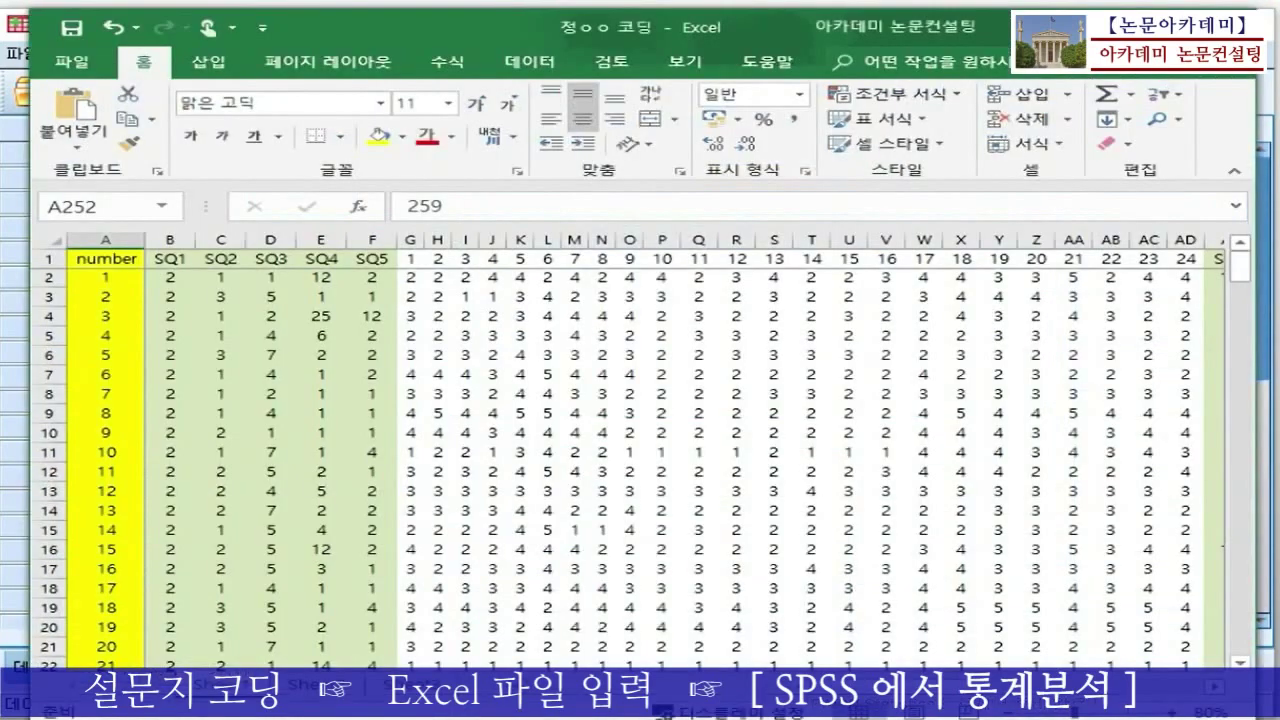
pyautogui.click(48, 258)
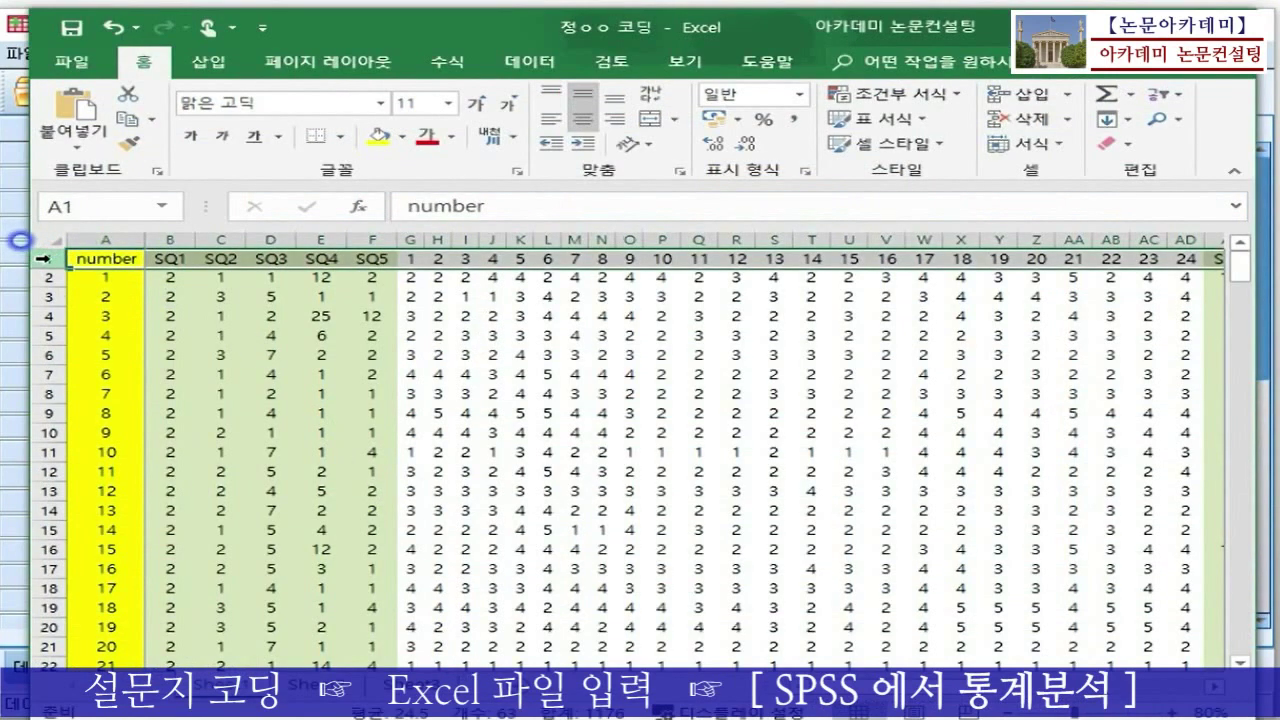
pyautogui.click(104, 253)
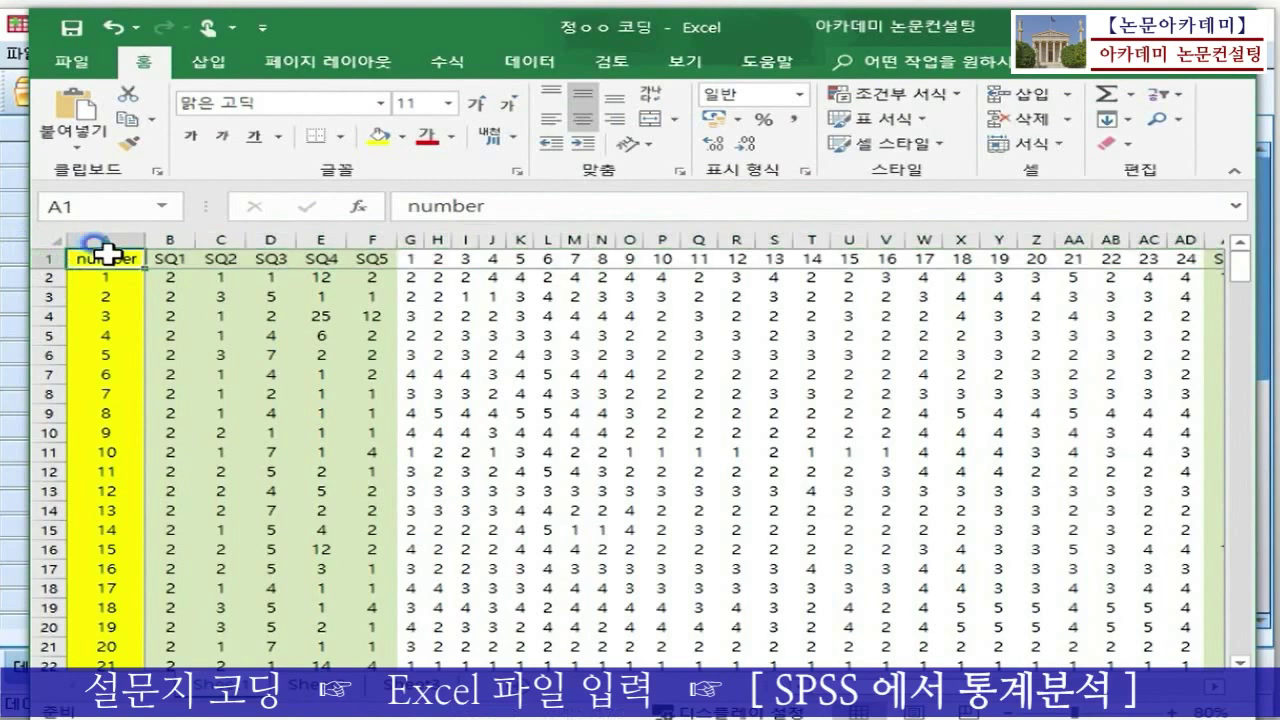
pyautogui.press('Right')
pyautogui.press('Right')
pyautogui.press('Right')
pyautogui.press('Right')
pyautogui.press('Right')
pyautogui.press('Right')
pyautogui.press('Right')
pyautogui.press('Right')
pyautogui.press('Right')
pyautogui.press('Right')
pyautogui.press('Right')
pyautogui.press('Right')
pyautogui.press('Right')
pyautogui.press('Right')
pyautogui.press('Right')
pyautogui.press('Right')
pyautogui.press('Right')
pyautogui.press('Right')
pyautogui.press('Right')
pyautogui.press('Right')
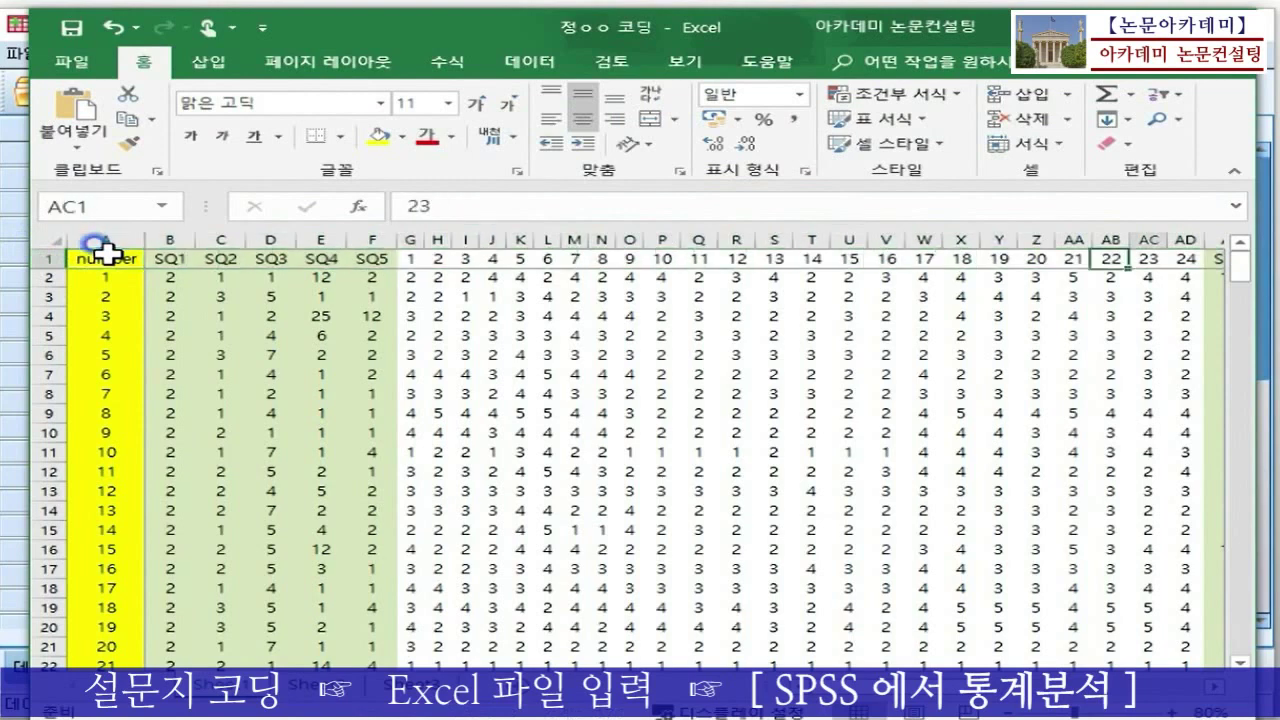
pyautogui.press('Right')
pyautogui.press('Right')
pyautogui.press('Right')
pyautogui.press('Right')
pyautogui.press('Right')
pyautogui.press('Right')
pyautogui.press('Right')
pyautogui.press('Right')
pyautogui.press('Right')
pyautogui.press('Right')
pyautogui.press('Right')
pyautogui.press('Right')
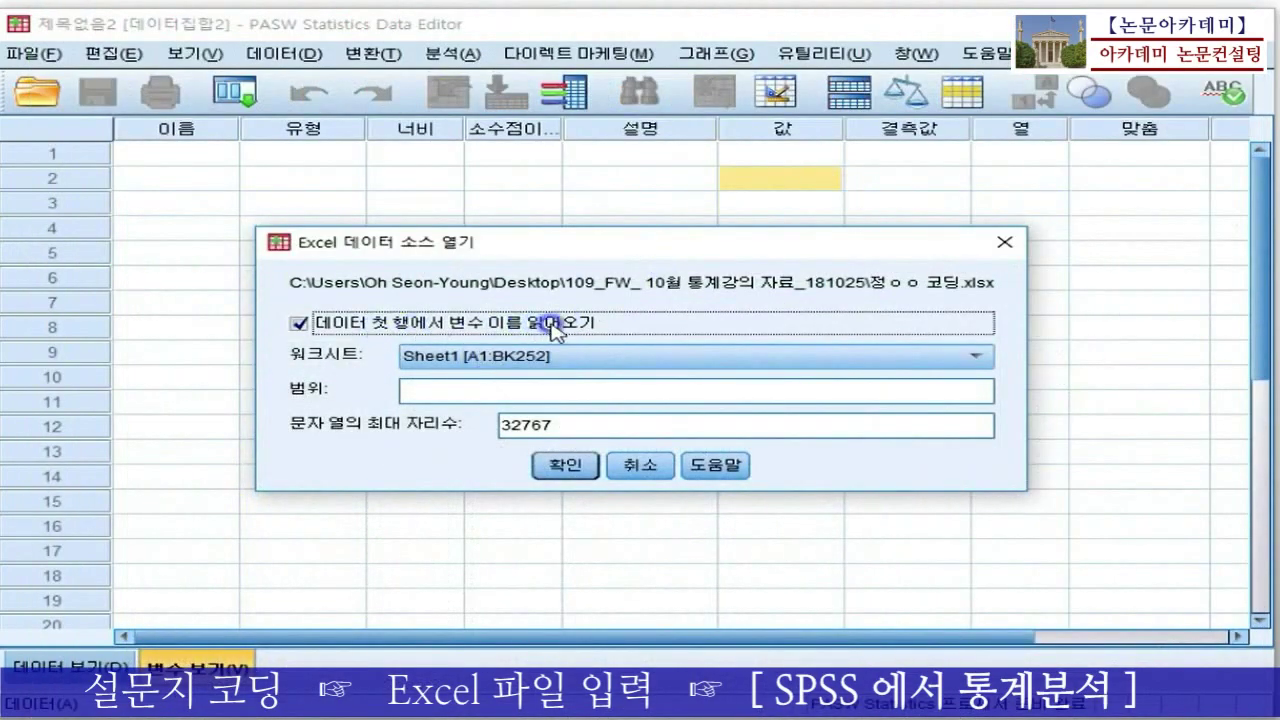
# Import Sheet1 into PASW Statistics with variable names read from the first row, and select the SQ1 variable
pyautogui.click(555, 466)
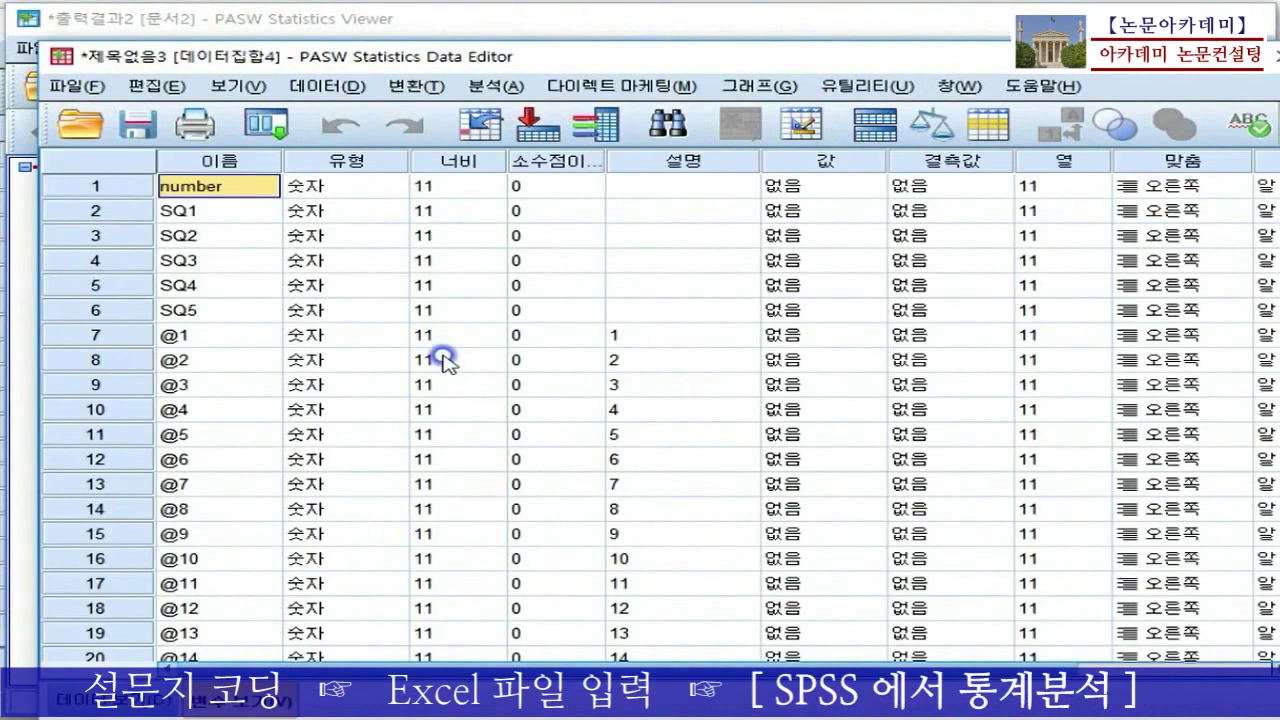
pyautogui.click(210, 212)
# Switch to the Excel workbook and go back along the row 1 headers from SQ6 to number
pyautogui.hotkey('alt', 'Tab')
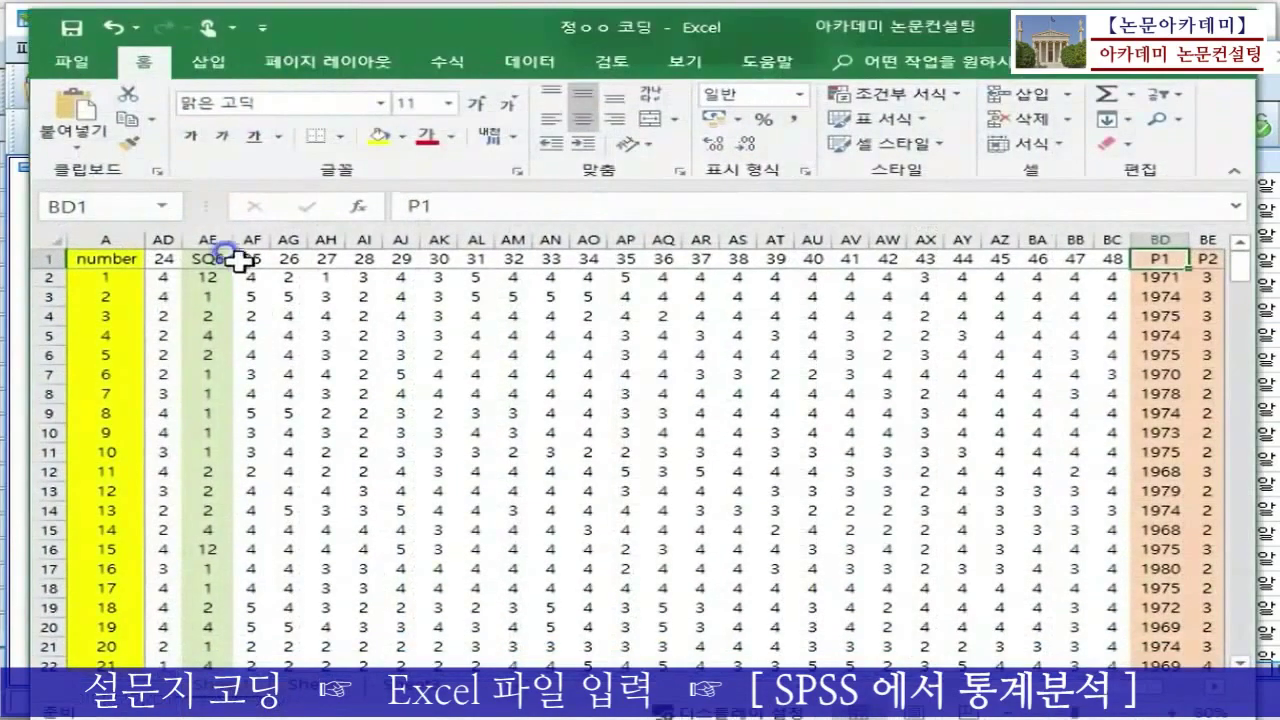
pyautogui.click(221, 258)
pyautogui.press('Left')
pyautogui.press('Left')
pyautogui.press('Left')
pyautogui.press('Left')
pyautogui.press('Left')
pyautogui.press('Left')
pyautogui.press('Left')
pyautogui.press('Left')
pyautogui.press('Left')
pyautogui.press('Left')
pyautogui.press('Left')
pyautogui.press('Left')
pyautogui.press('Left')
pyautogui.press('Left')
pyautogui.press('Left')
pyautogui.press('Left')
pyautogui.press('Left')
pyautogui.press('Left')
pyautogui.press('Left')
pyautogui.press('Left')
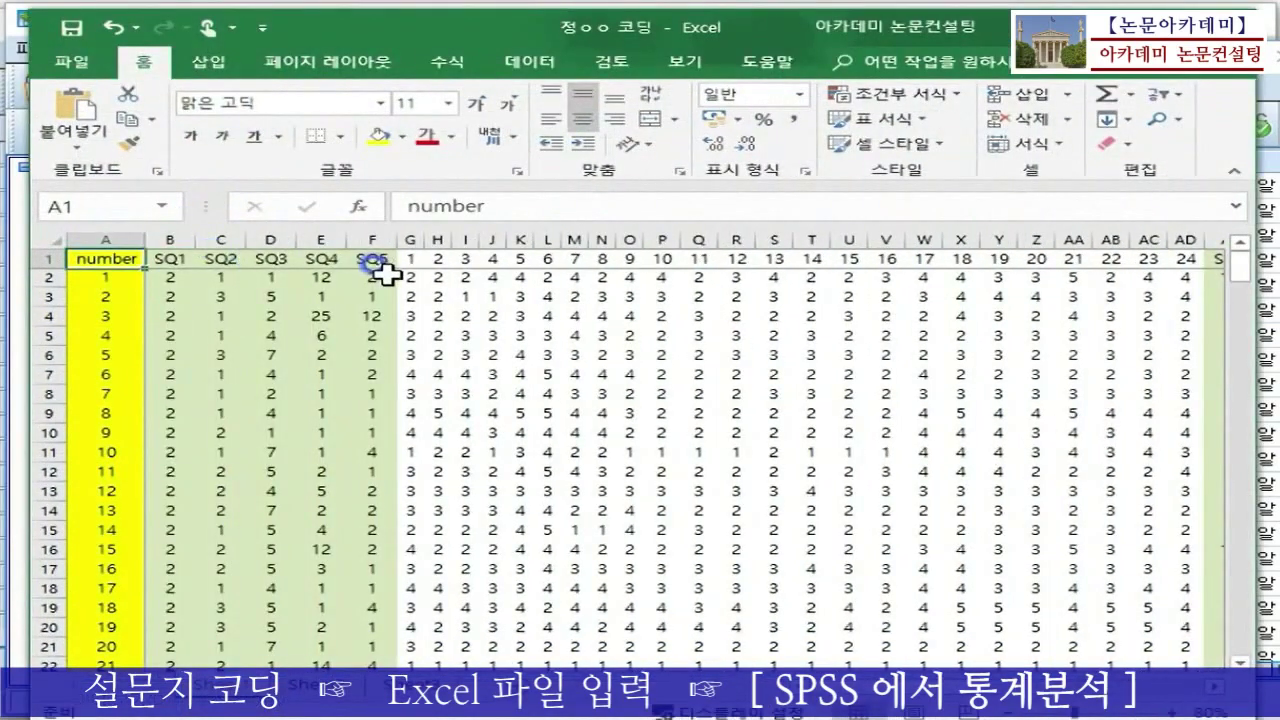
# Switch to PASW Statistics and examine the imported variable names from number through SQ5, the @ items and P1 to P8
pyautogui.hotkey('alt', 'Tab')
pyautogui.click(205, 210)
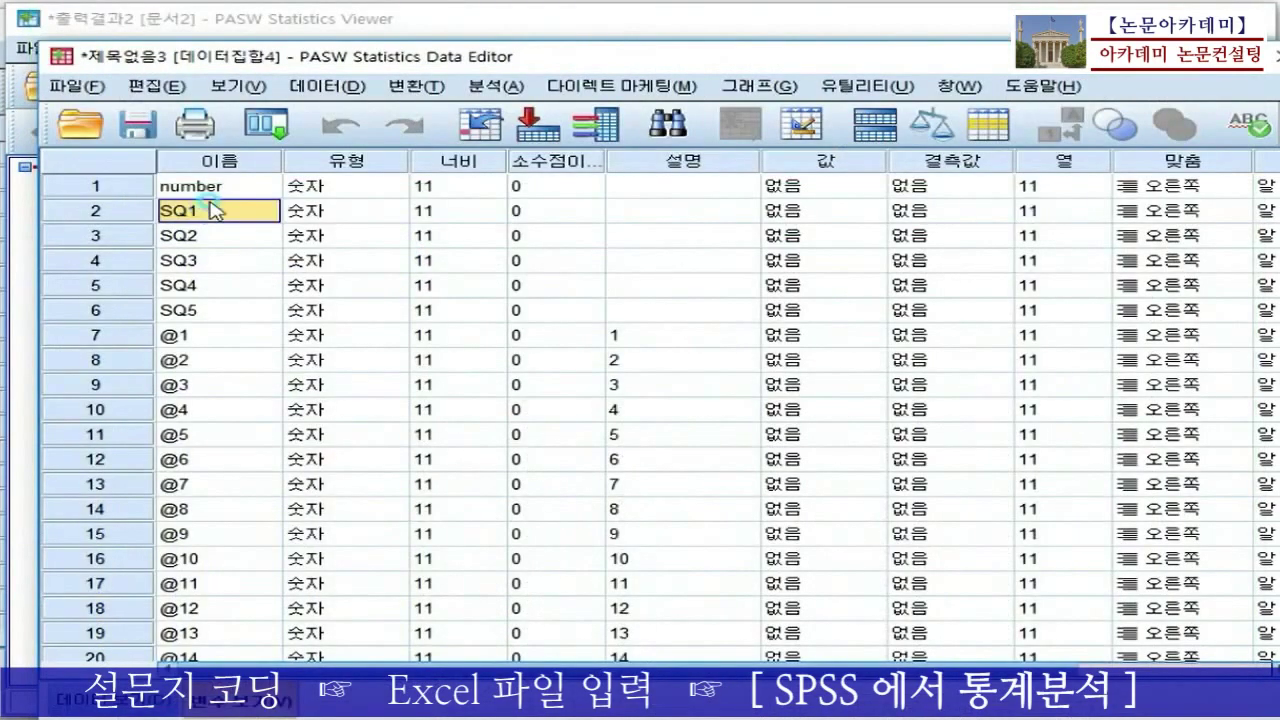
pyautogui.click(210, 312)
pyautogui.scroll(-11, 213, 313)
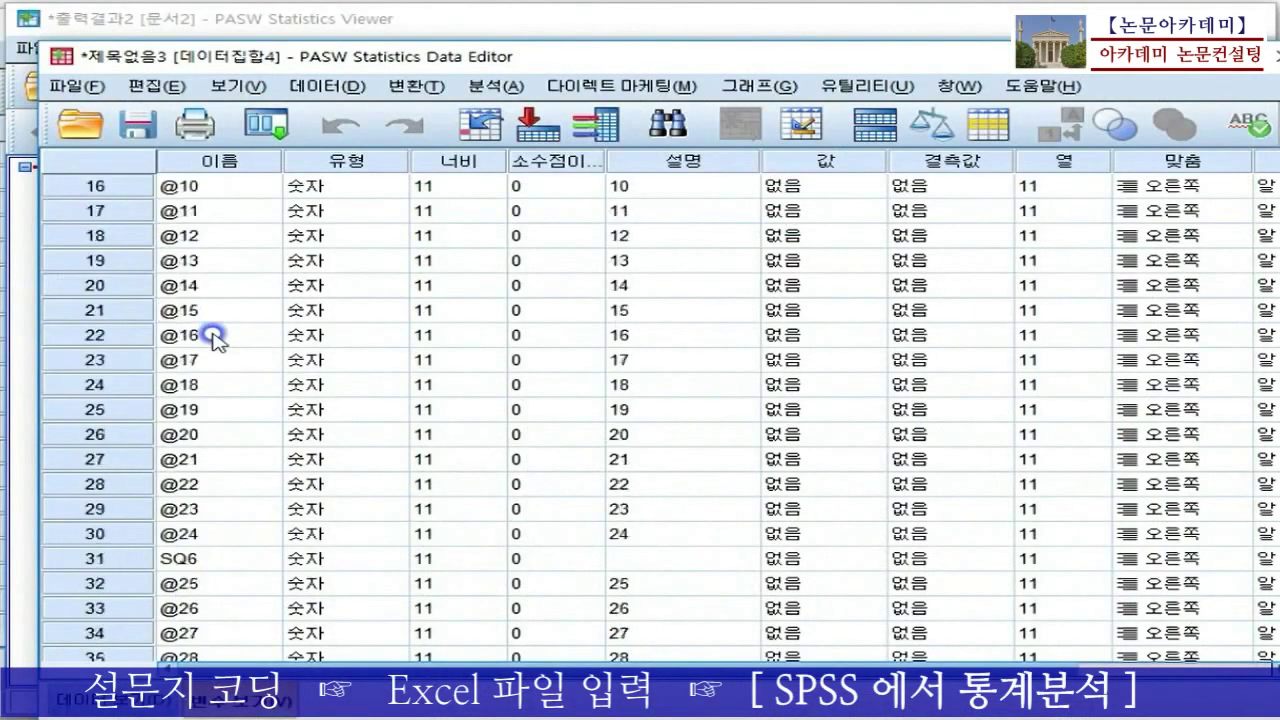
pyautogui.scroll(-4, 214, 345)
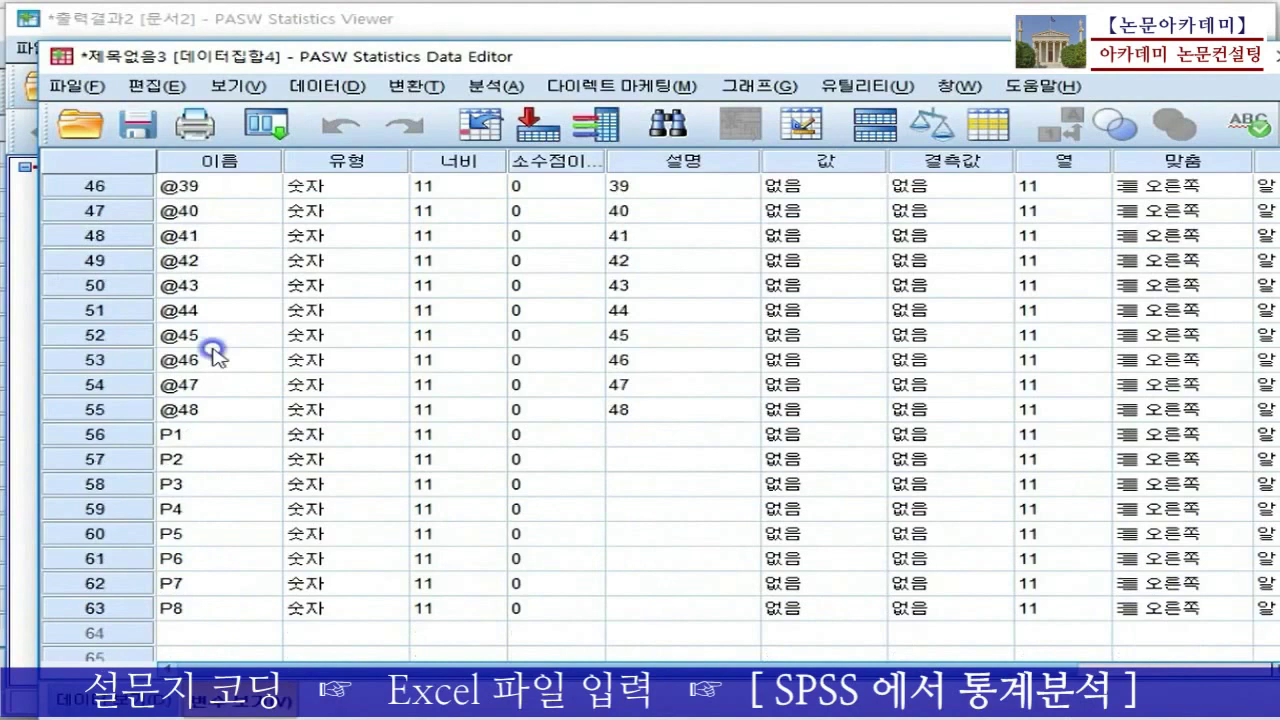
pyautogui.click(228, 412)
pyautogui.click(234, 433)
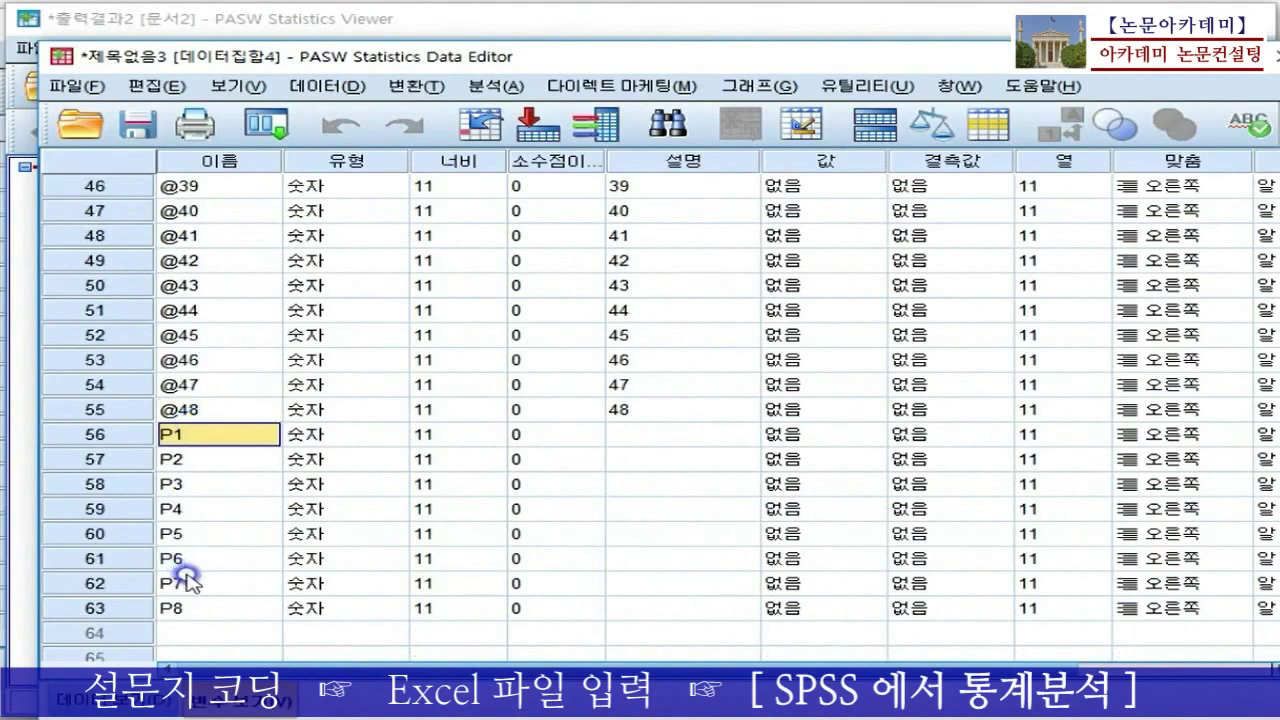
pyautogui.click(205, 607)
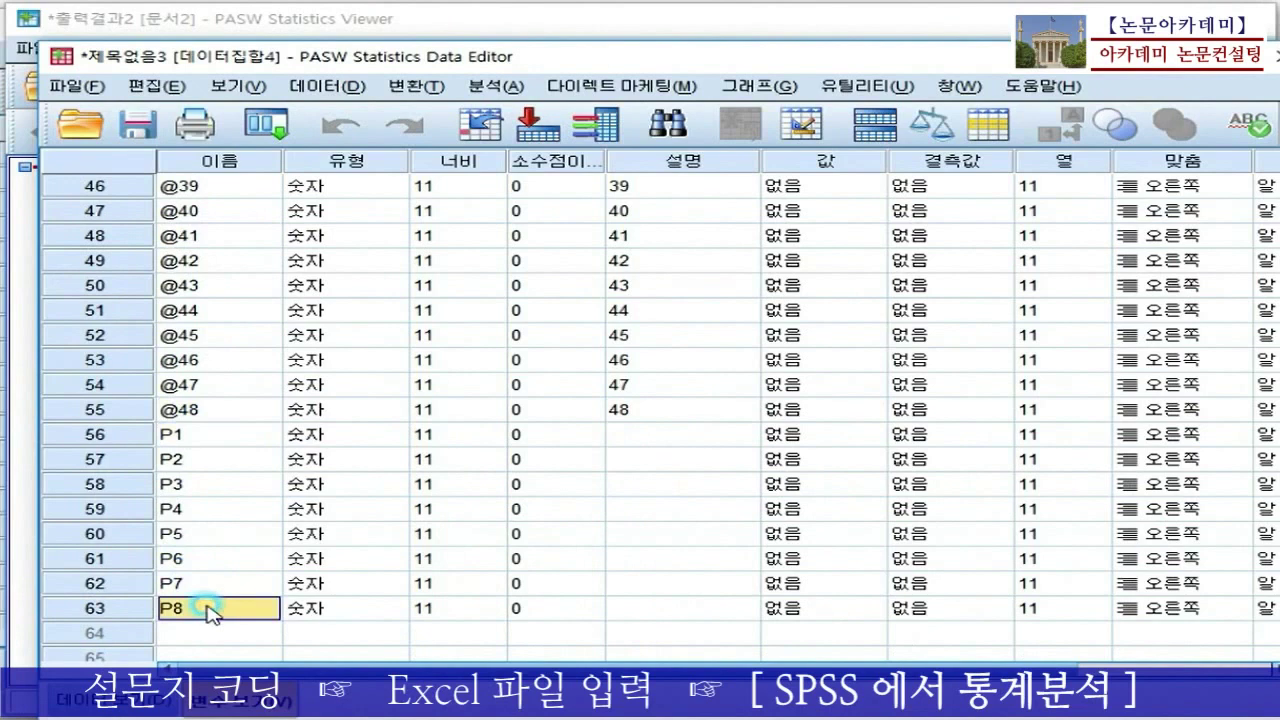
pyautogui.click(228, 435)
pyautogui.scroll(15, 228, 440)
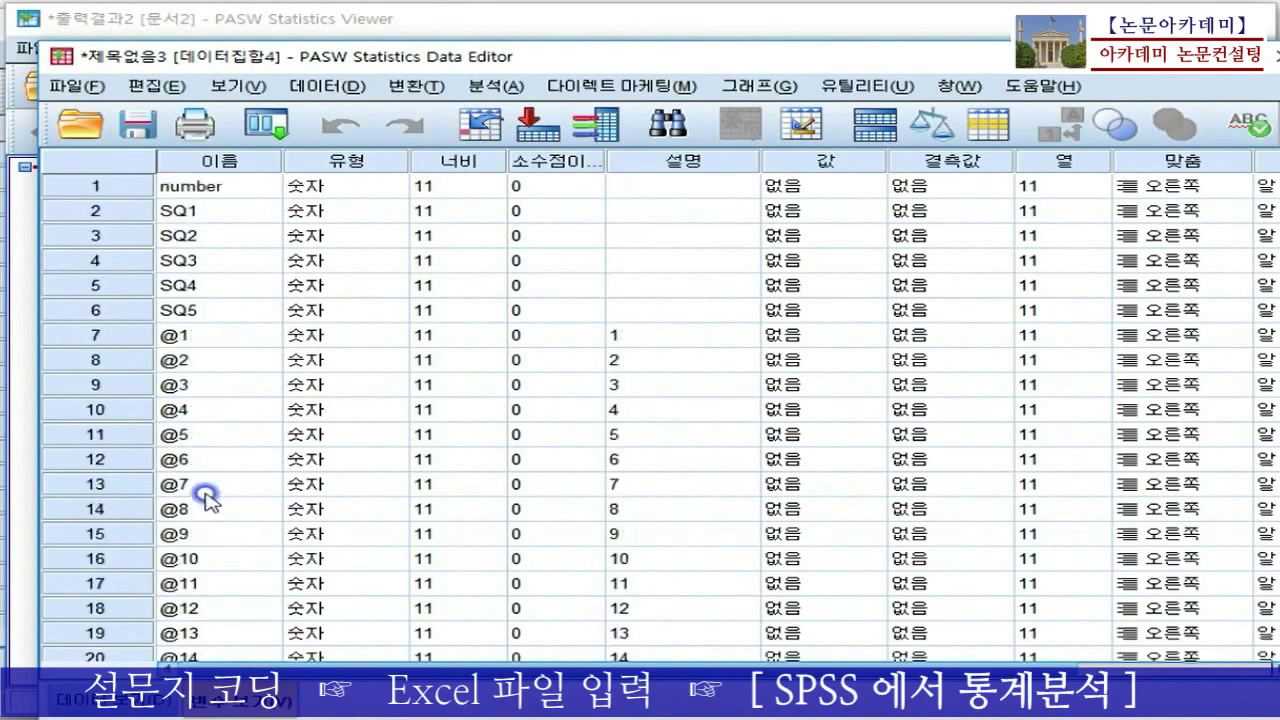
# View the imported response data, return to the variable definitions and widen the 소수점이하자리 column to fit its full heading
pyautogui.click(168, 688)
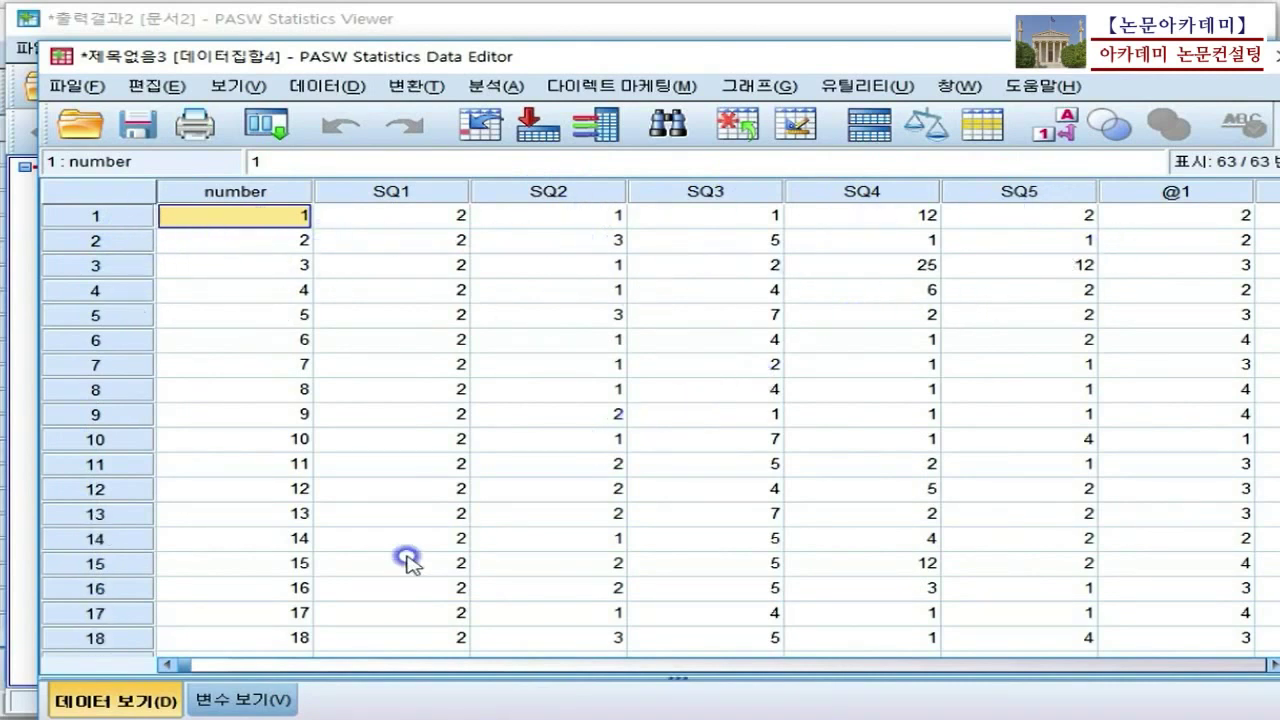
pyautogui.click(243, 698)
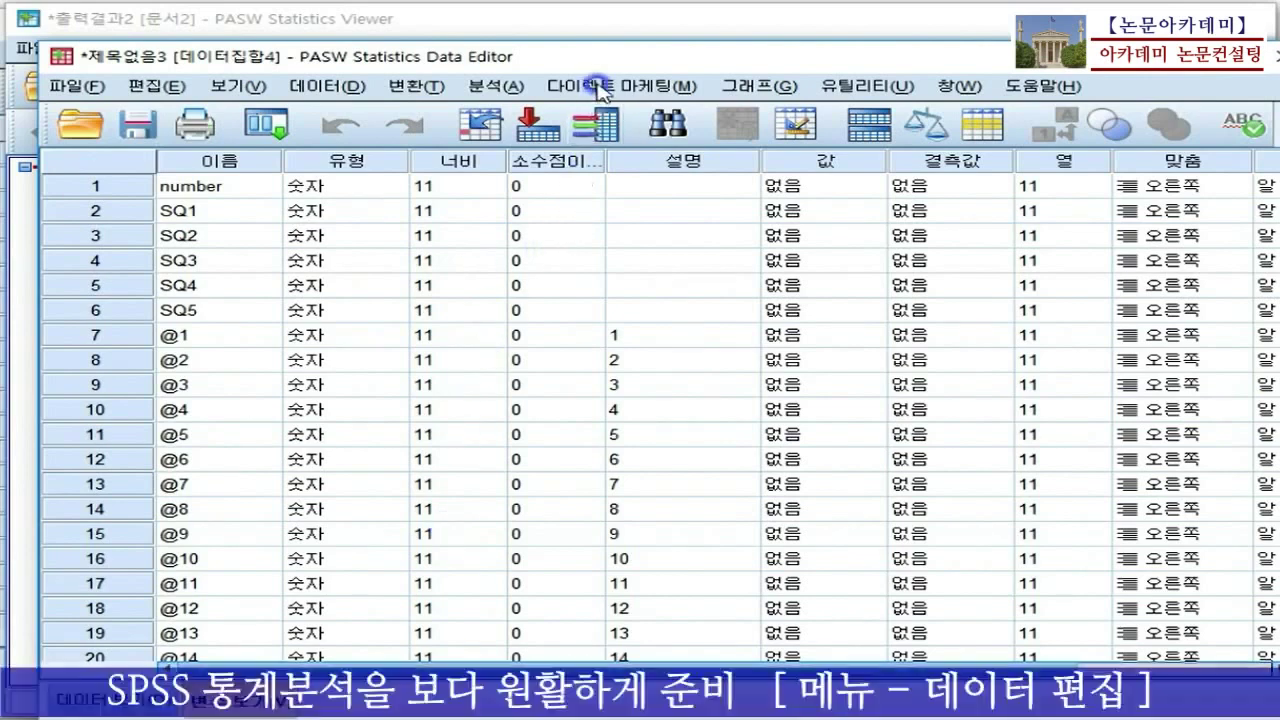
pyautogui.moveTo(604, 66); pyautogui.dragTo(568, 52)
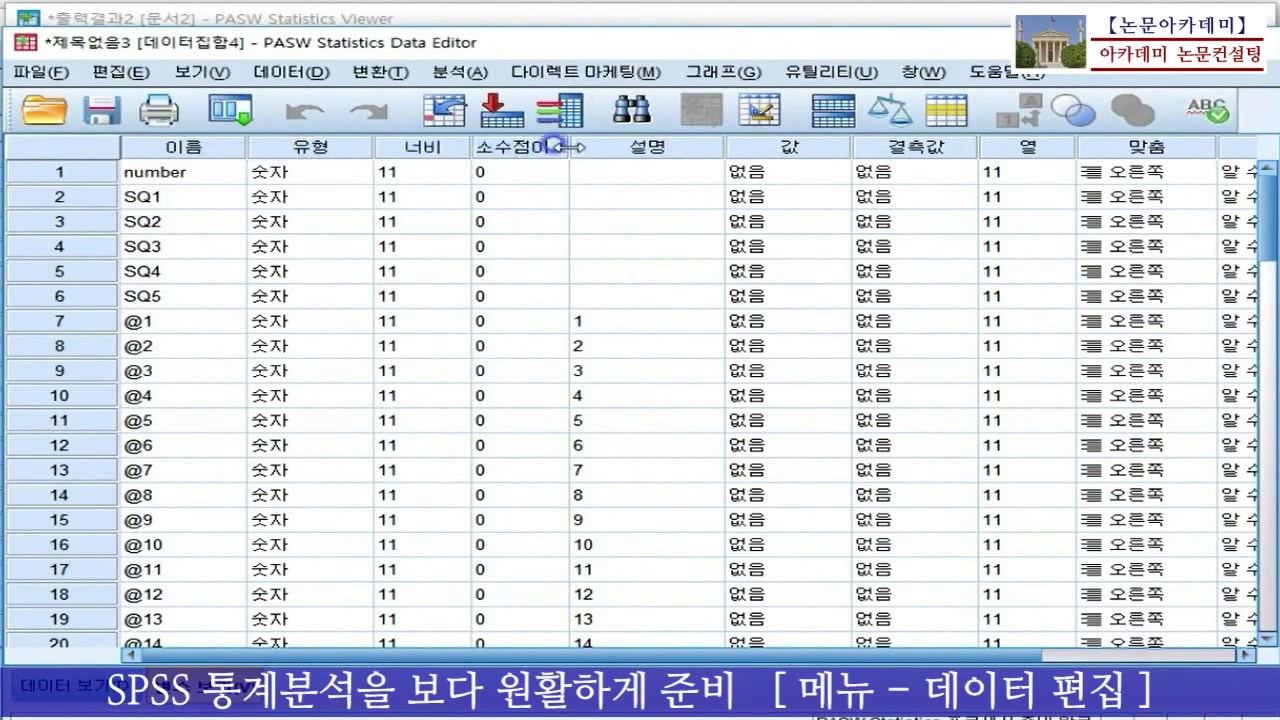
pyautogui.moveTo(570, 152); pyautogui.dragTo(620, 152)
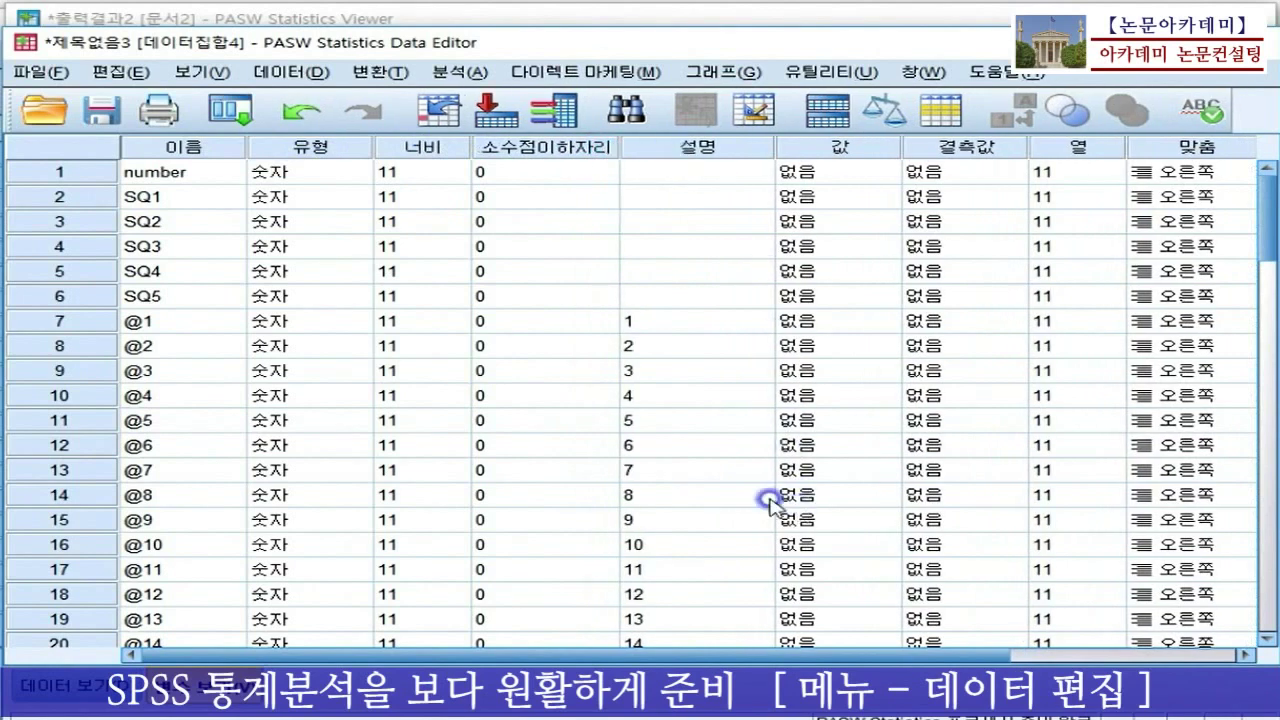
pyautogui.moveTo(878, 650); pyautogui.dragTo(778, 665)
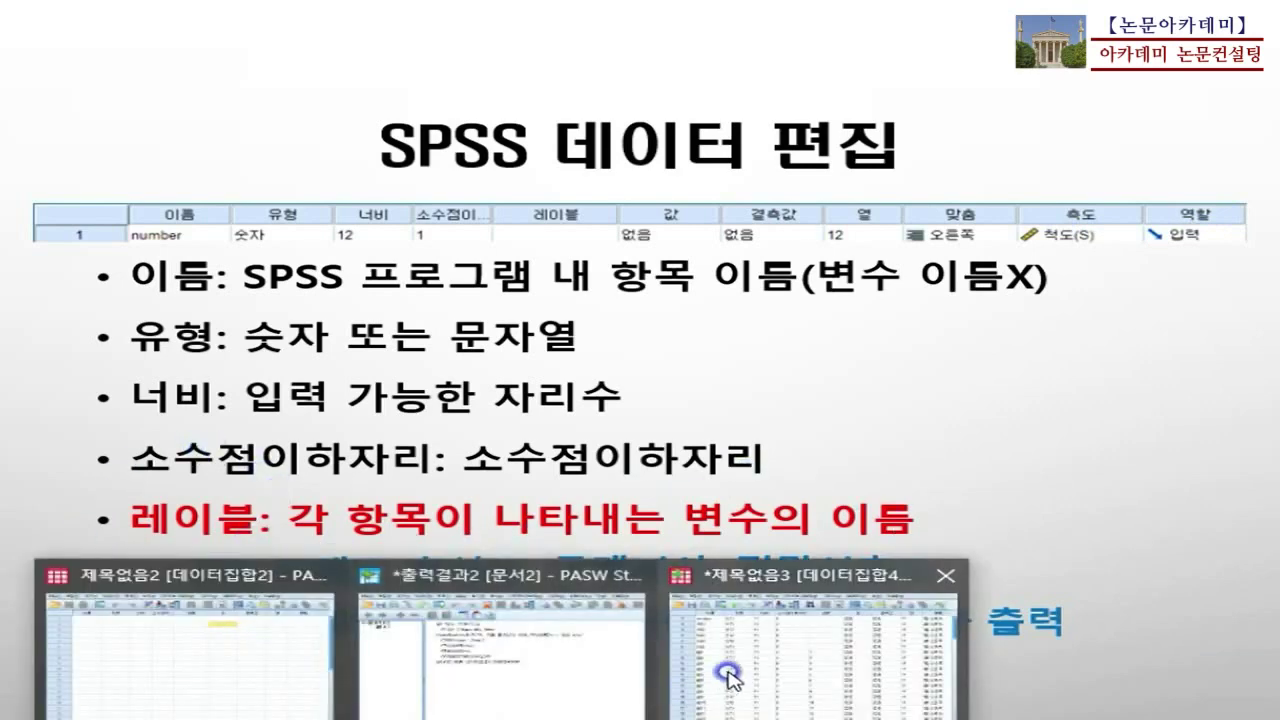
# Return to the Data Editor for 제목없음3 and set the label (설명) of variable @1 to 브랜드충성도
pyautogui.click(726, 670)
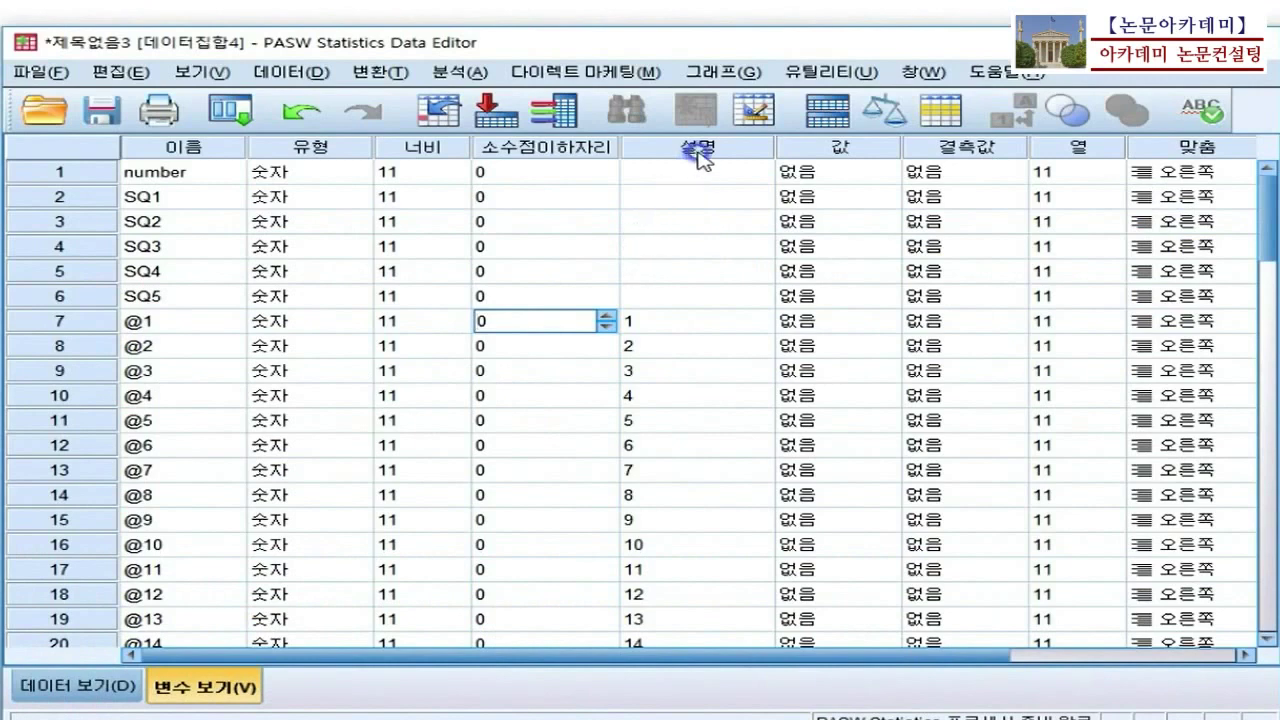
pyautogui.press('Tab')
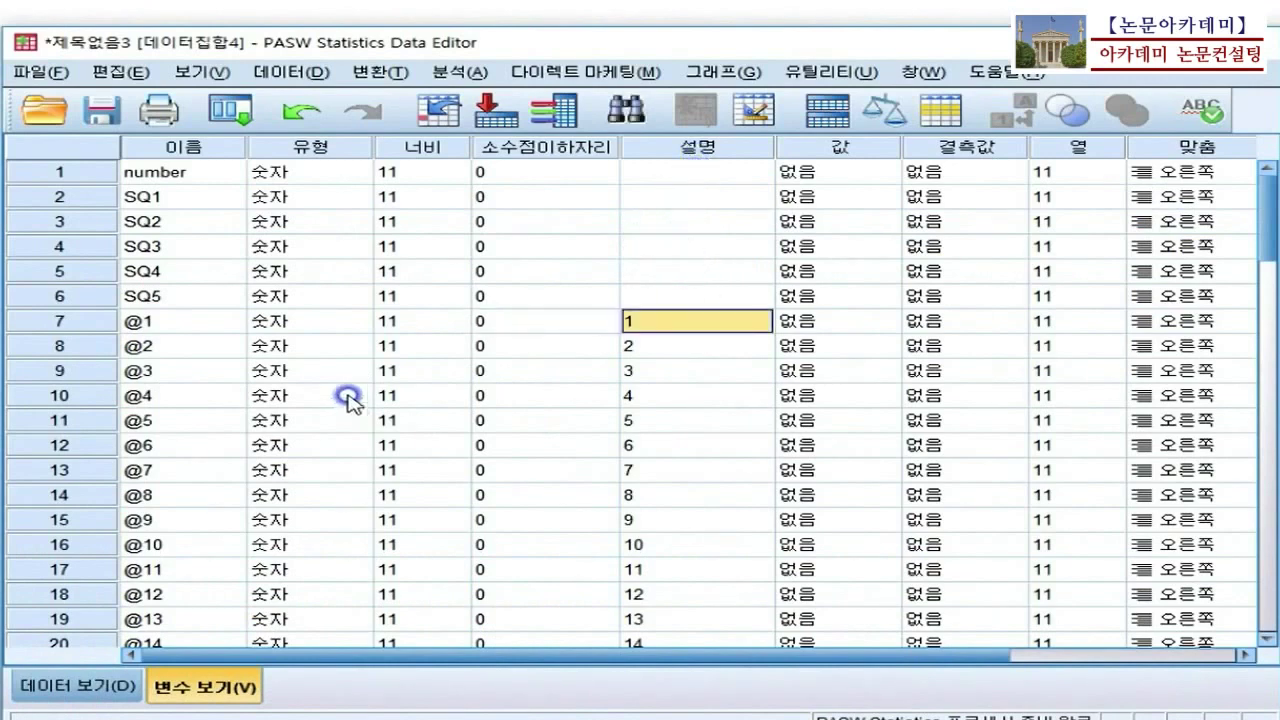
pyautogui.click(198, 320)
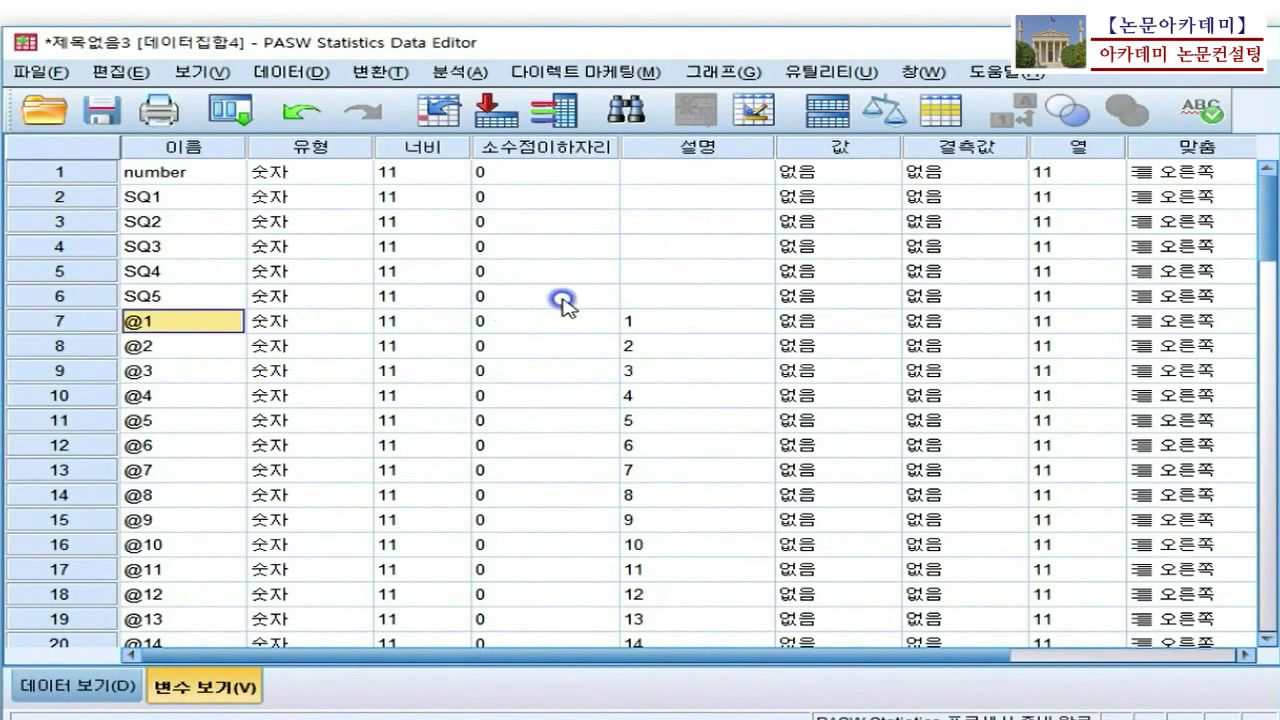
pyautogui.click(653, 318)
pyautogui.write('브랜드')
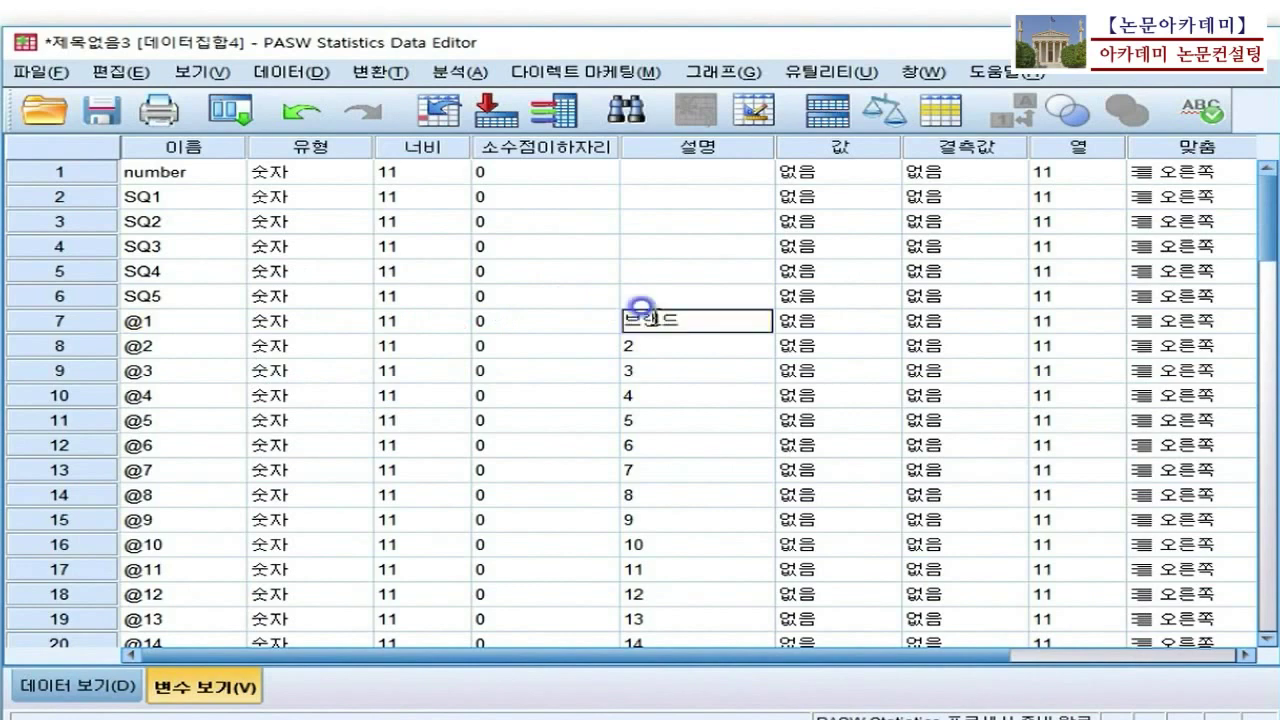
pyautogui.write('충성도')
pyautogui.press('Return')
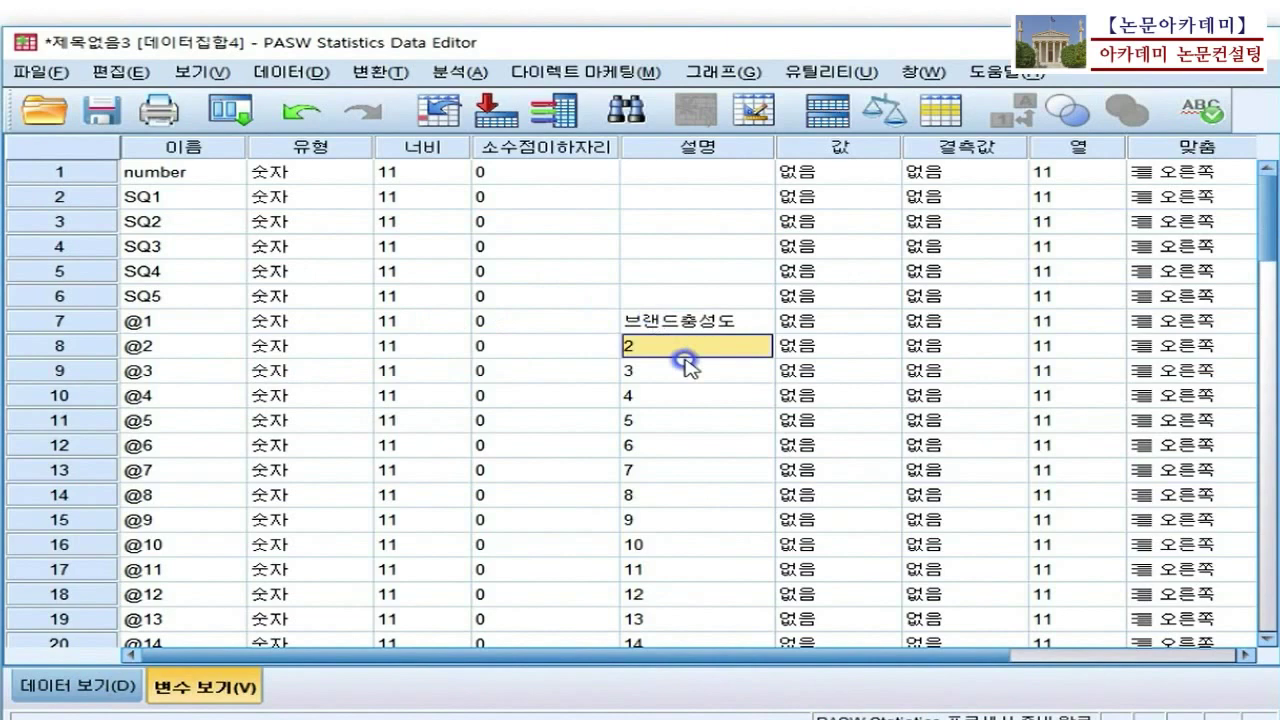
# Set the label of variable @2 to 제품품질
pyautogui.write('제')
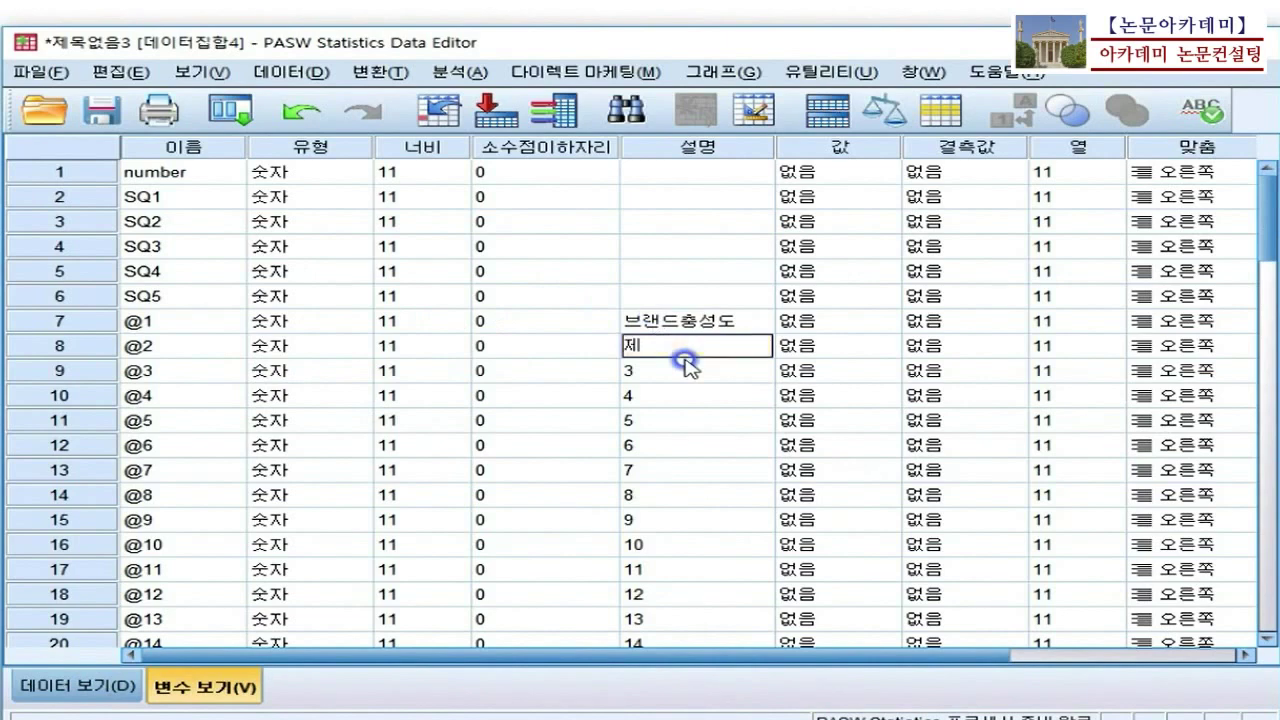
pyautogui.write('품품질')
pyautogui.press('Return')
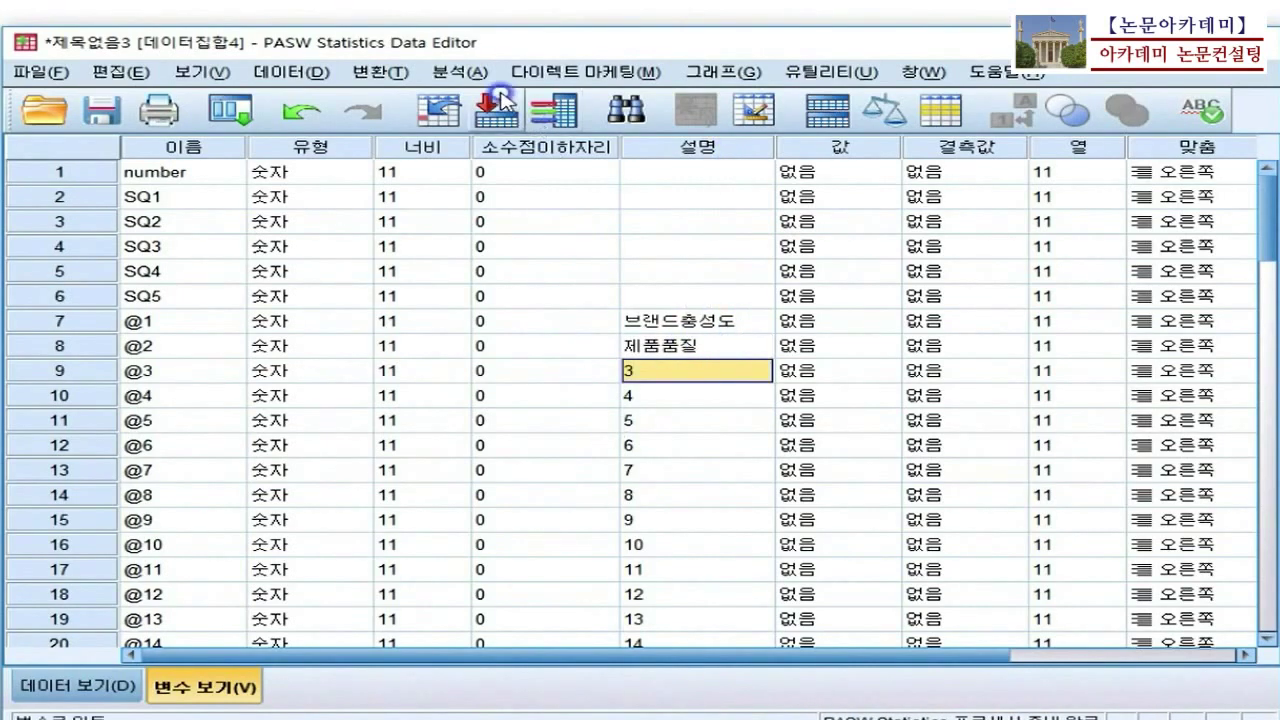
# Start a linear regression analysis and assign 8 [@8] as the dependent variable
pyautogui.click(455, 74)
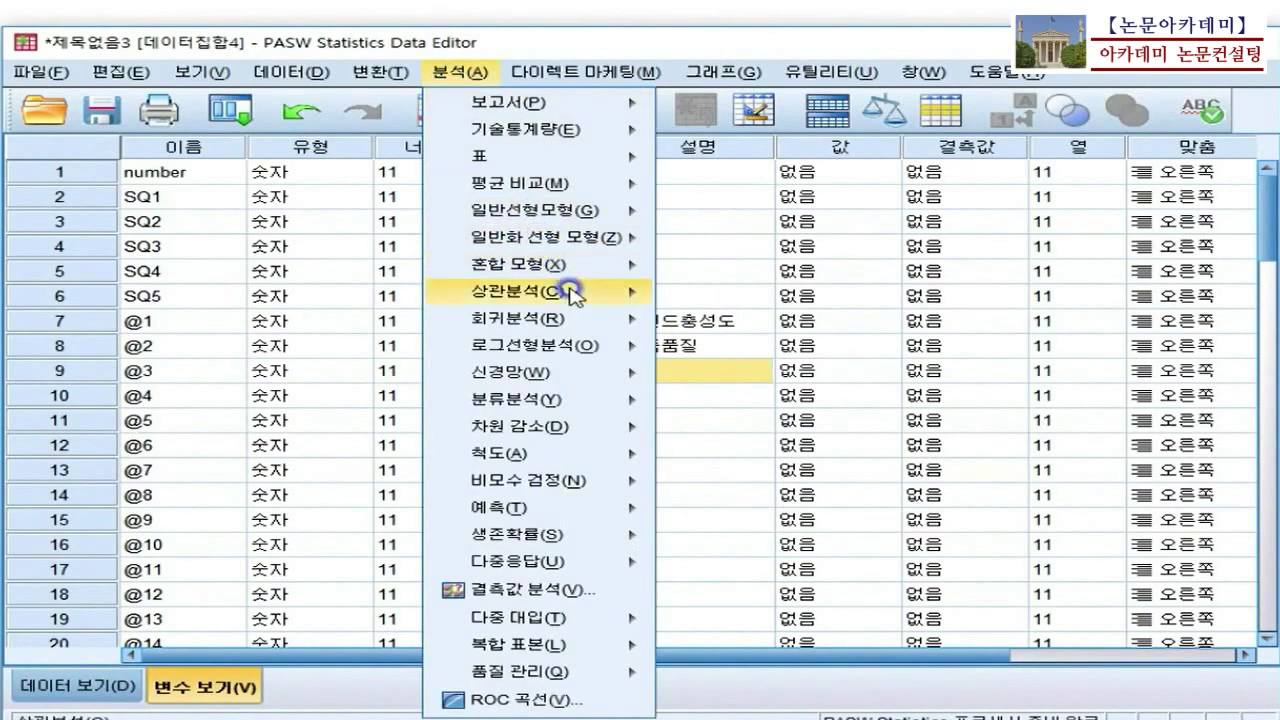
pyautogui.click(640, 318)
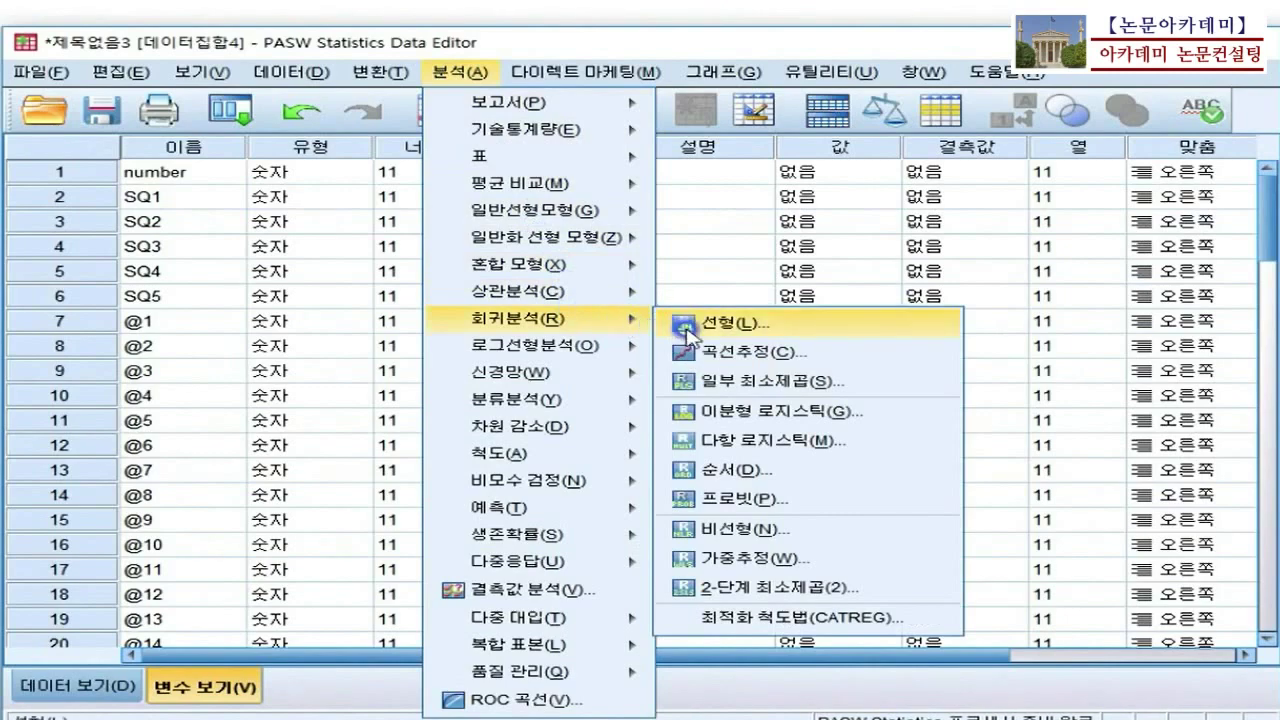
pyautogui.click(687, 327)
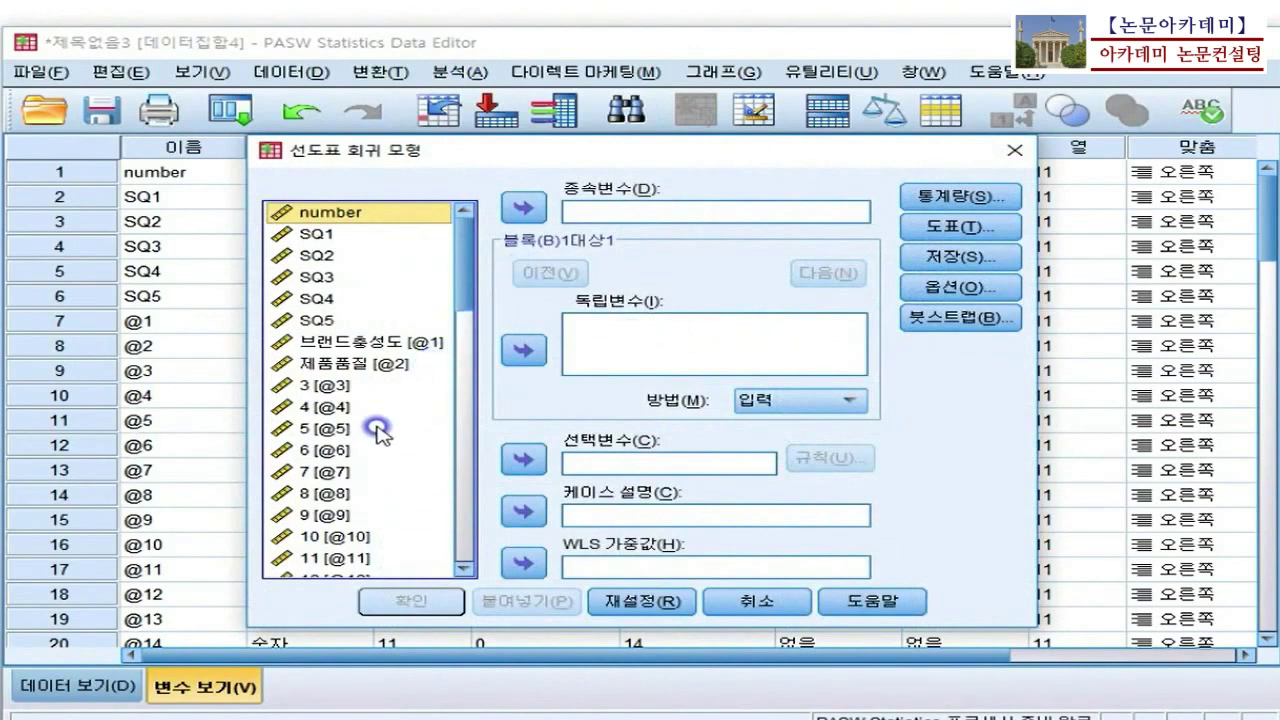
pyautogui.click(336, 493)
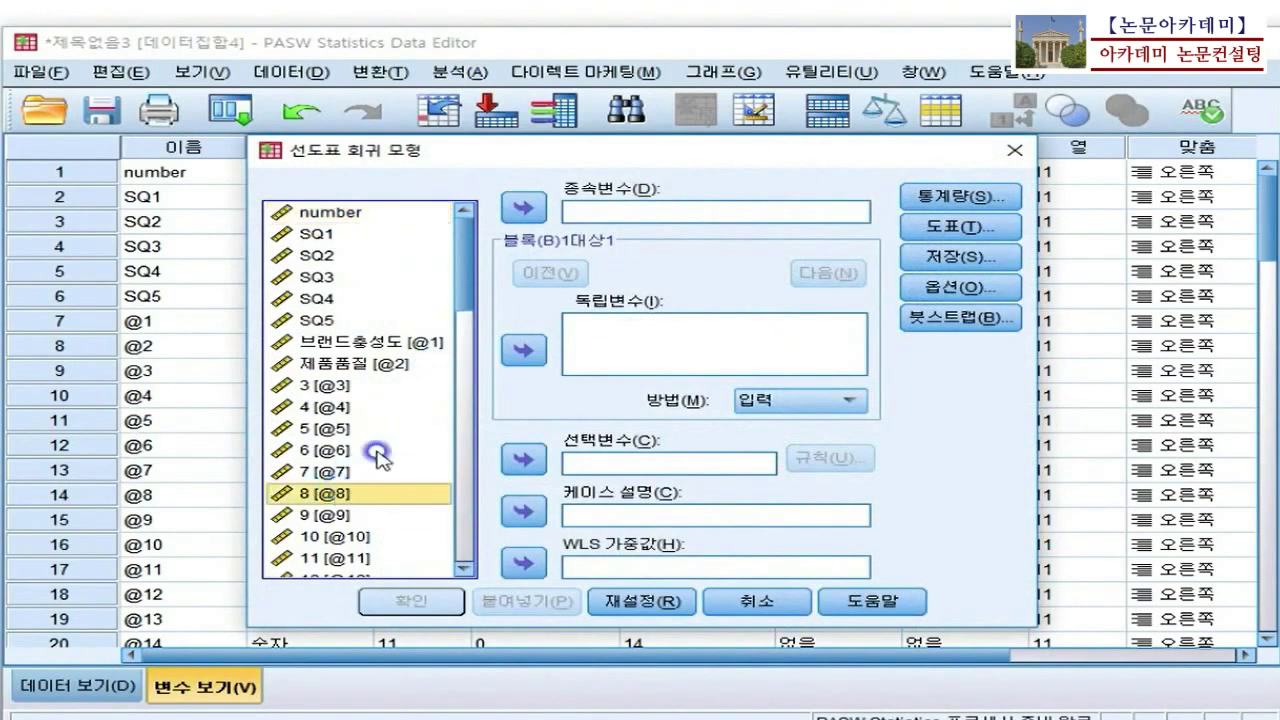
pyautogui.click(524, 209)
# Add 브랜드충성도 [@1], 제품품질 [@2], 3 [@3] and 4 [@4] as independent variables and run the regression
pyautogui.click(366, 342)
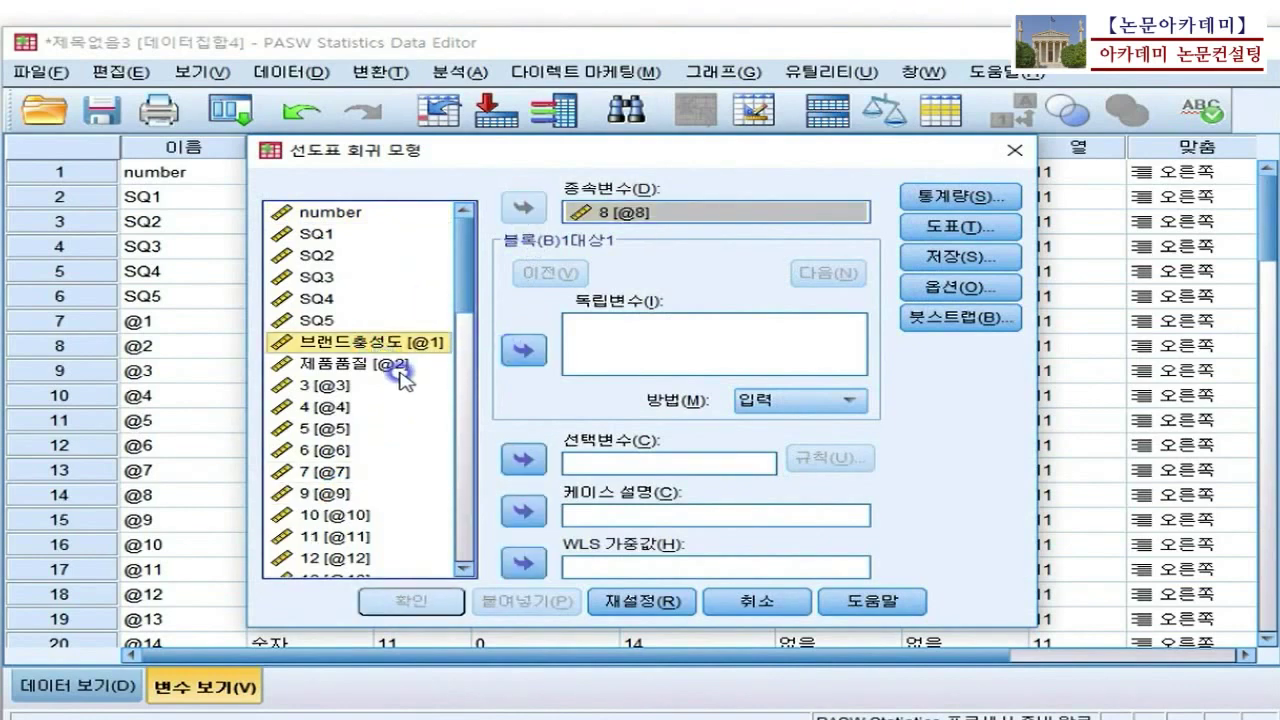
pyautogui.keyDown('shift'); pyautogui.click(398, 368); pyautogui.keyUp('shift')
pyautogui.click(521, 348)
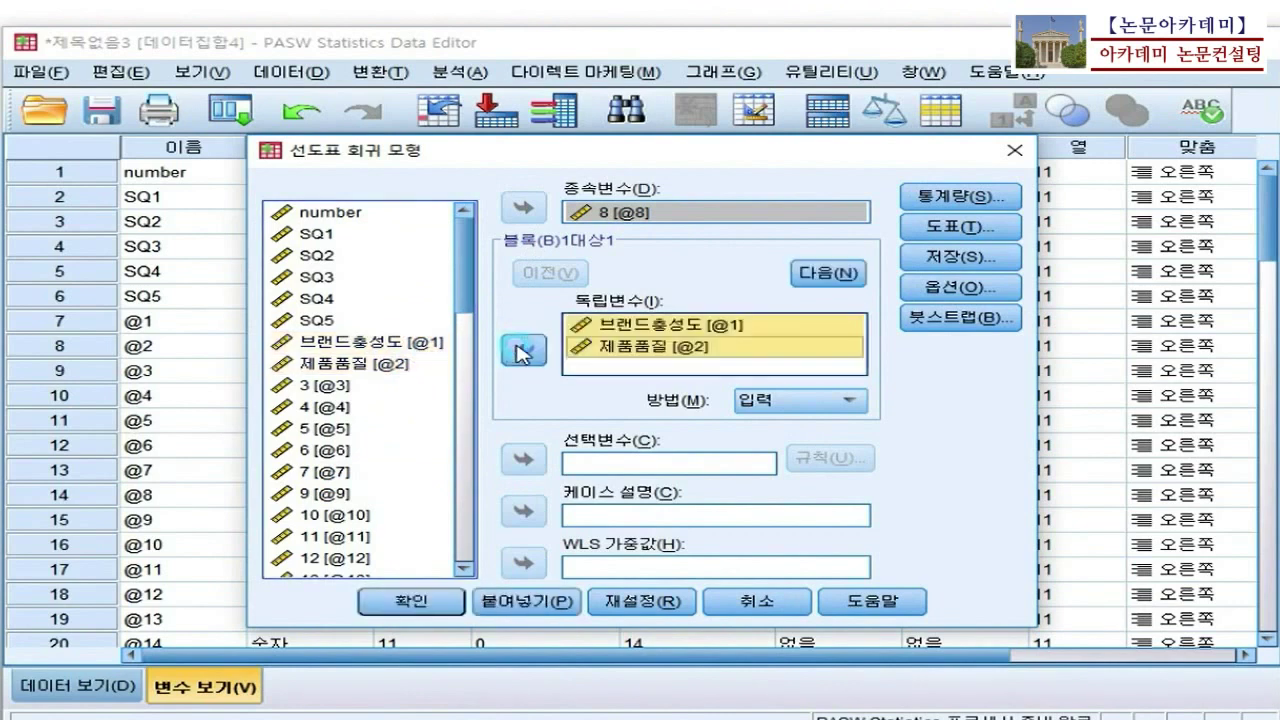
pyautogui.click(367, 391)
pyautogui.keyDown('shift'); pyautogui.click(355, 407); pyautogui.keyUp('shift')
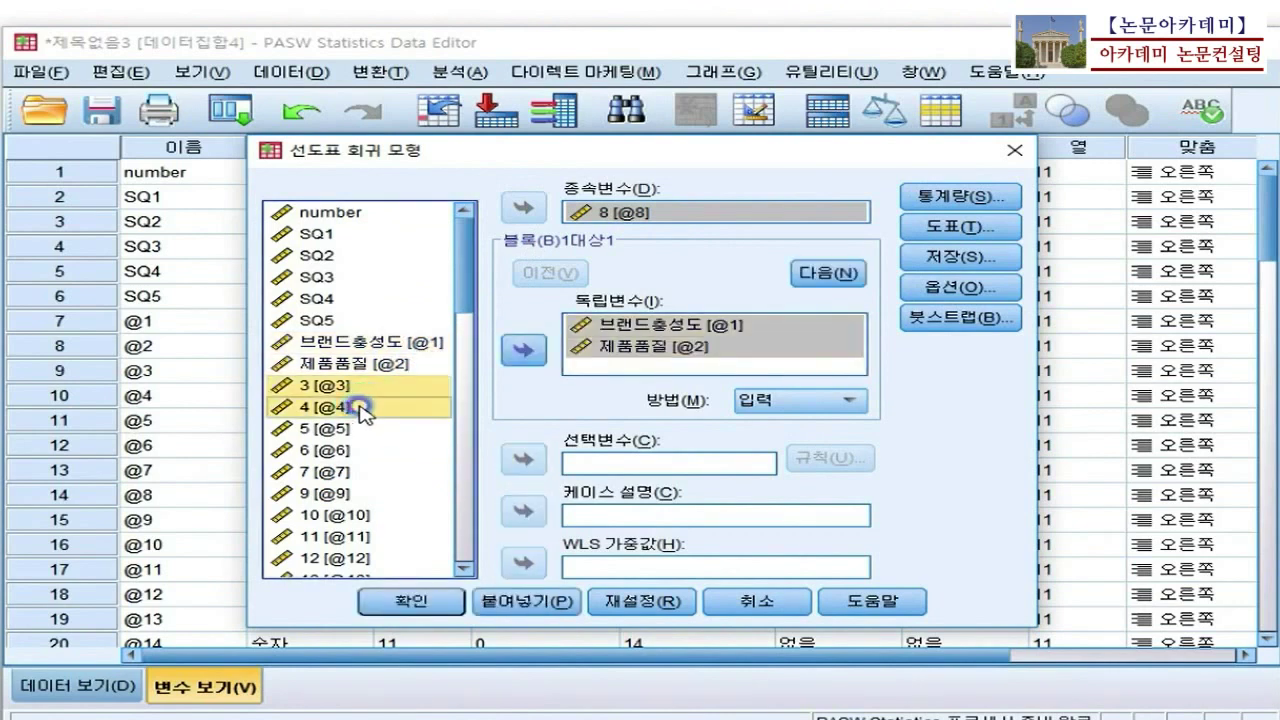
pyautogui.click(519, 351)
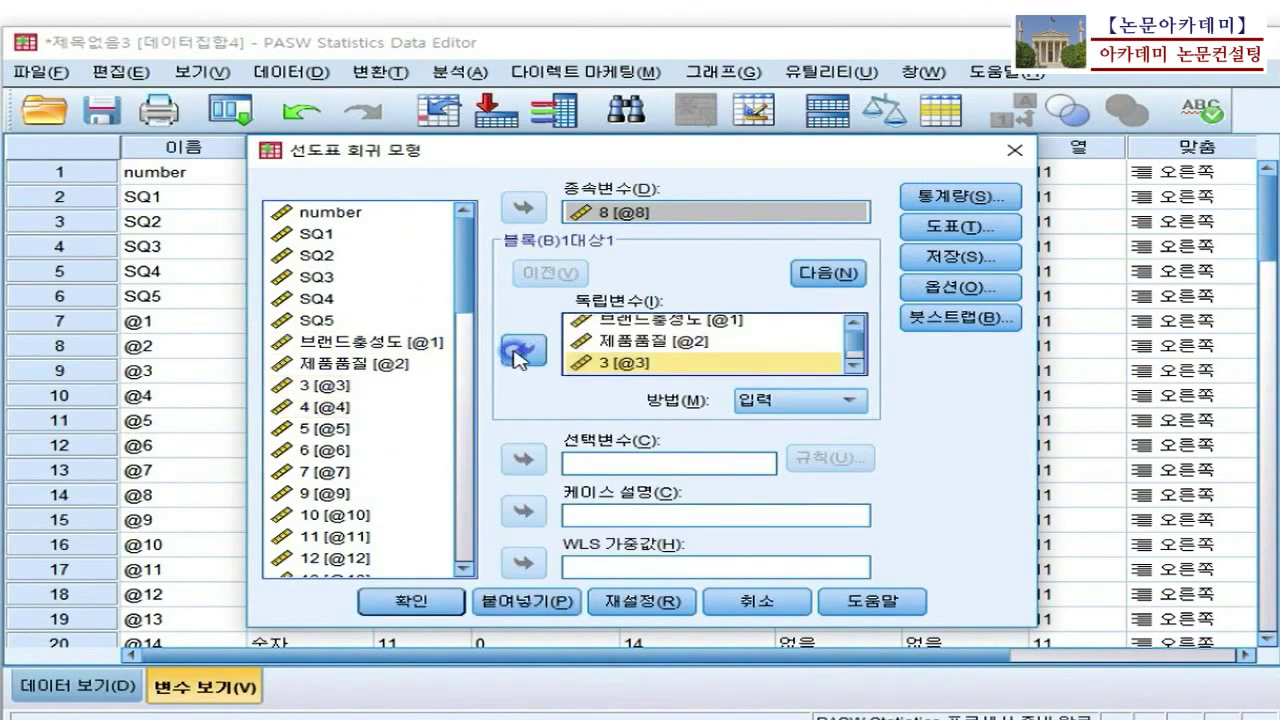
pyautogui.scroll(-1, 786, 337)
pyautogui.scroll(1, 617, 340)
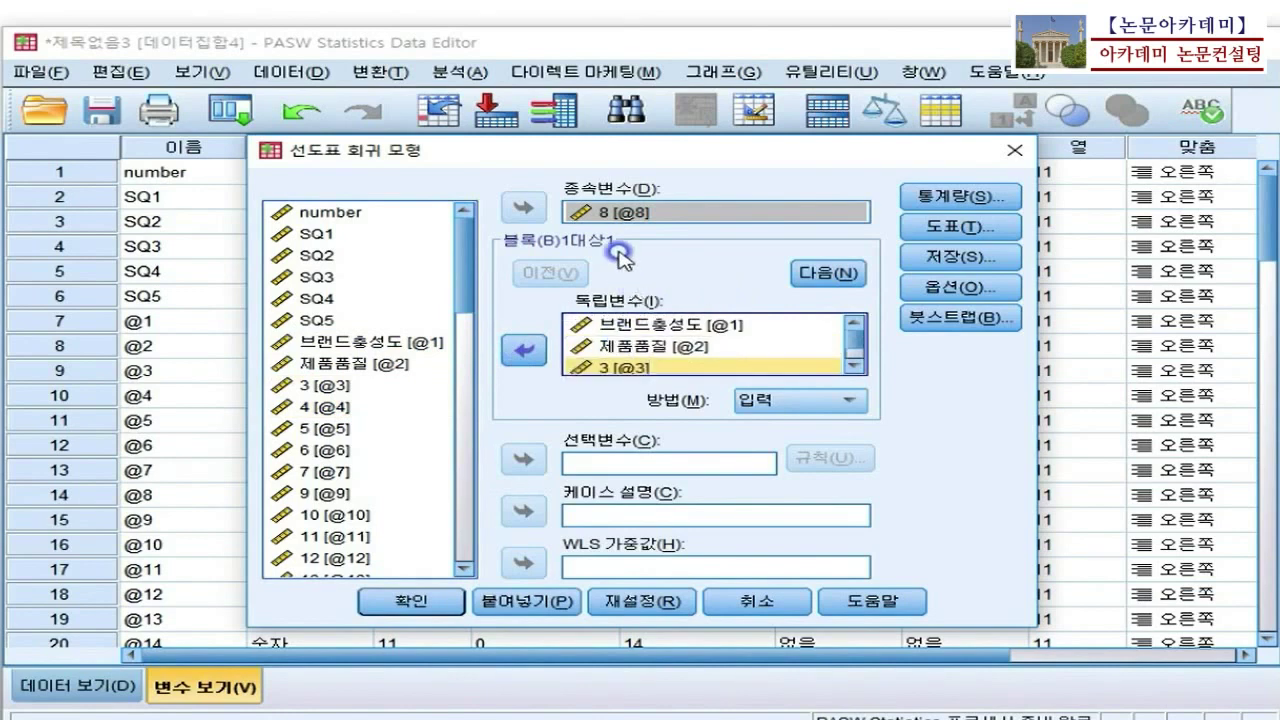
pyautogui.click(424, 602)
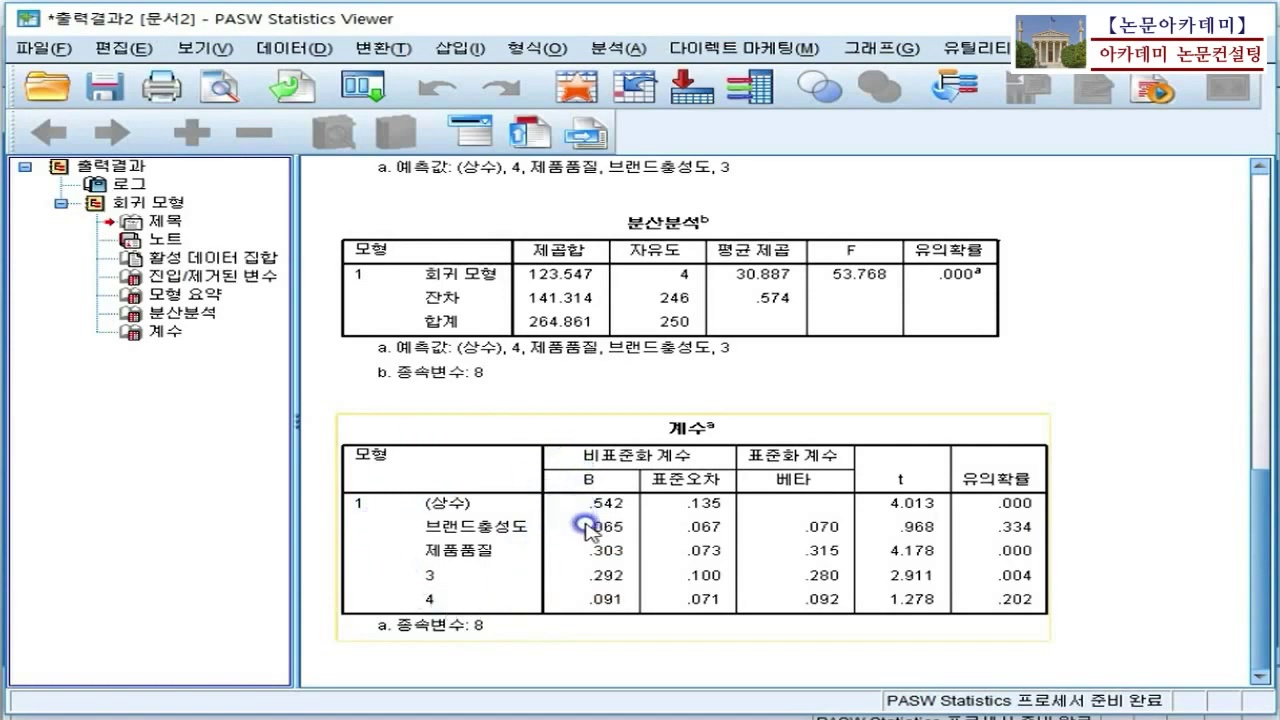
# Bring up the open PASW Statistics windows to switch away from the regression output
pyautogui.click(503, 719)
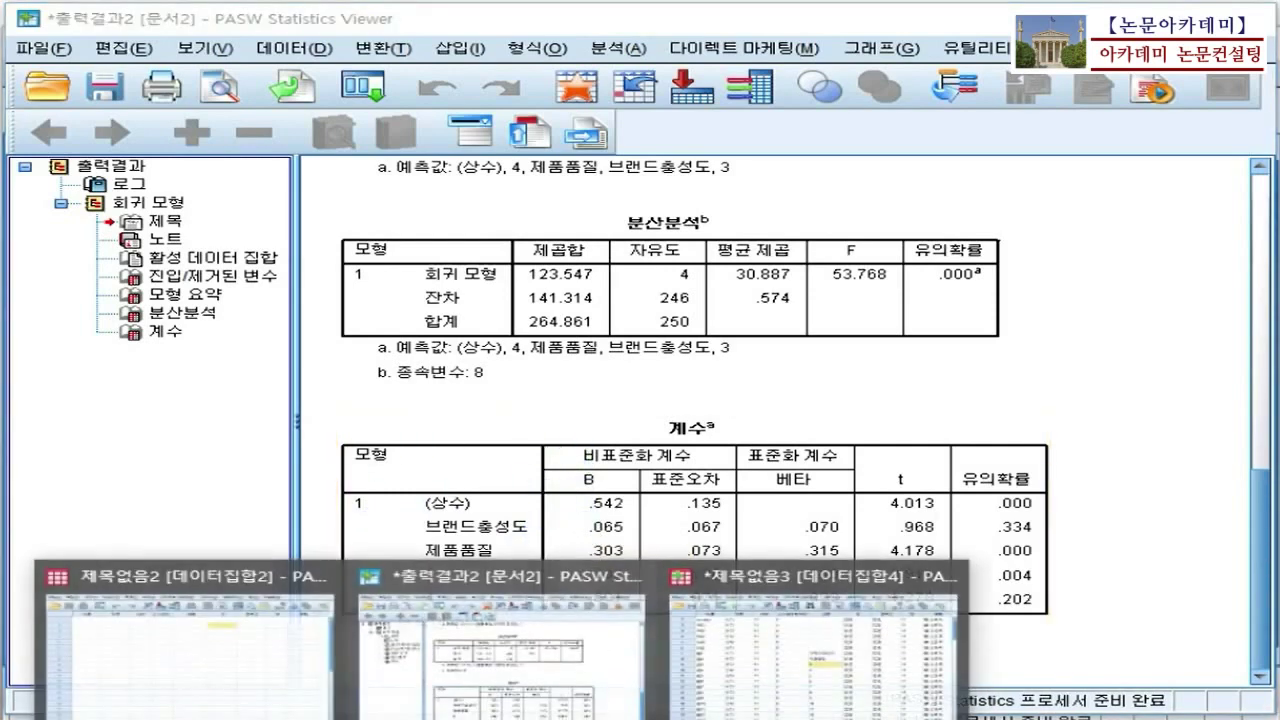